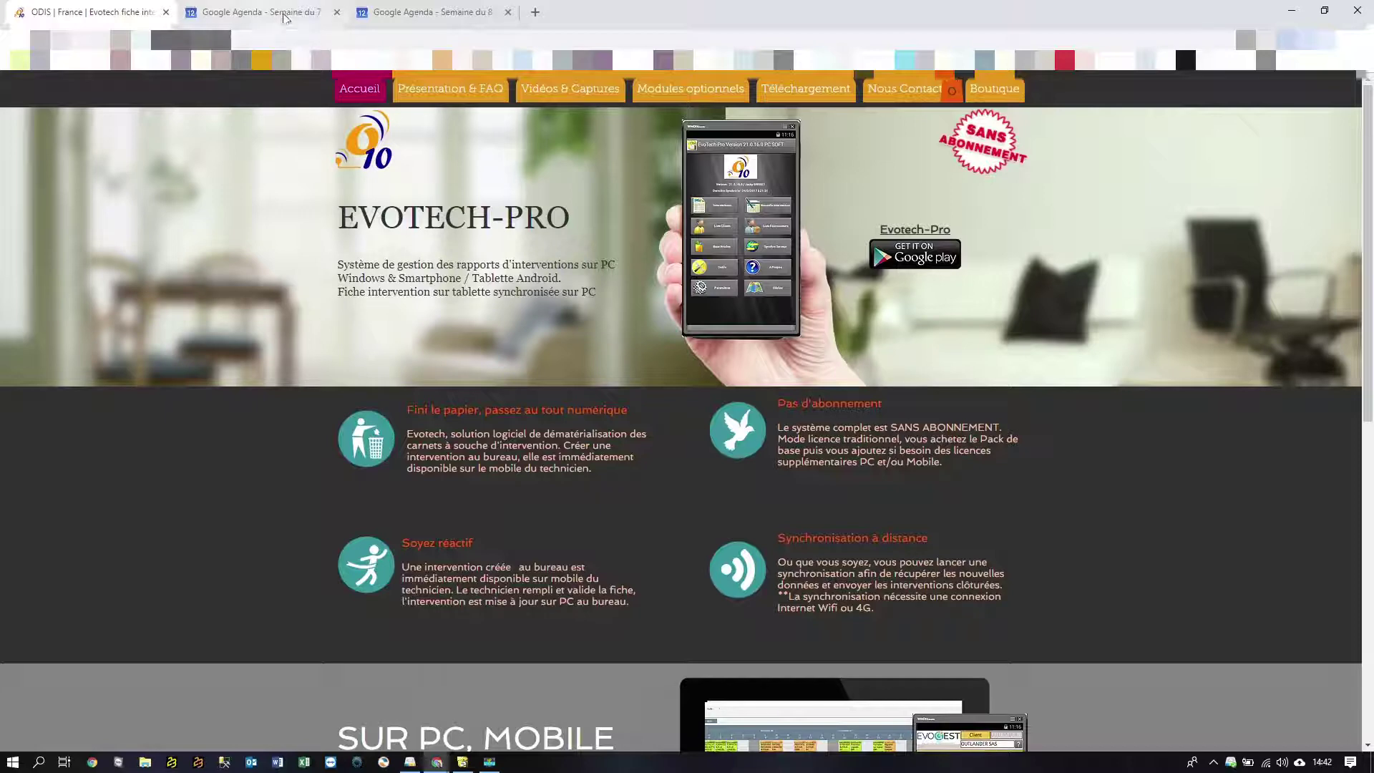
Compare the October week views of the two Google Agenda calendars open in the browser.
left_click(284, 17)
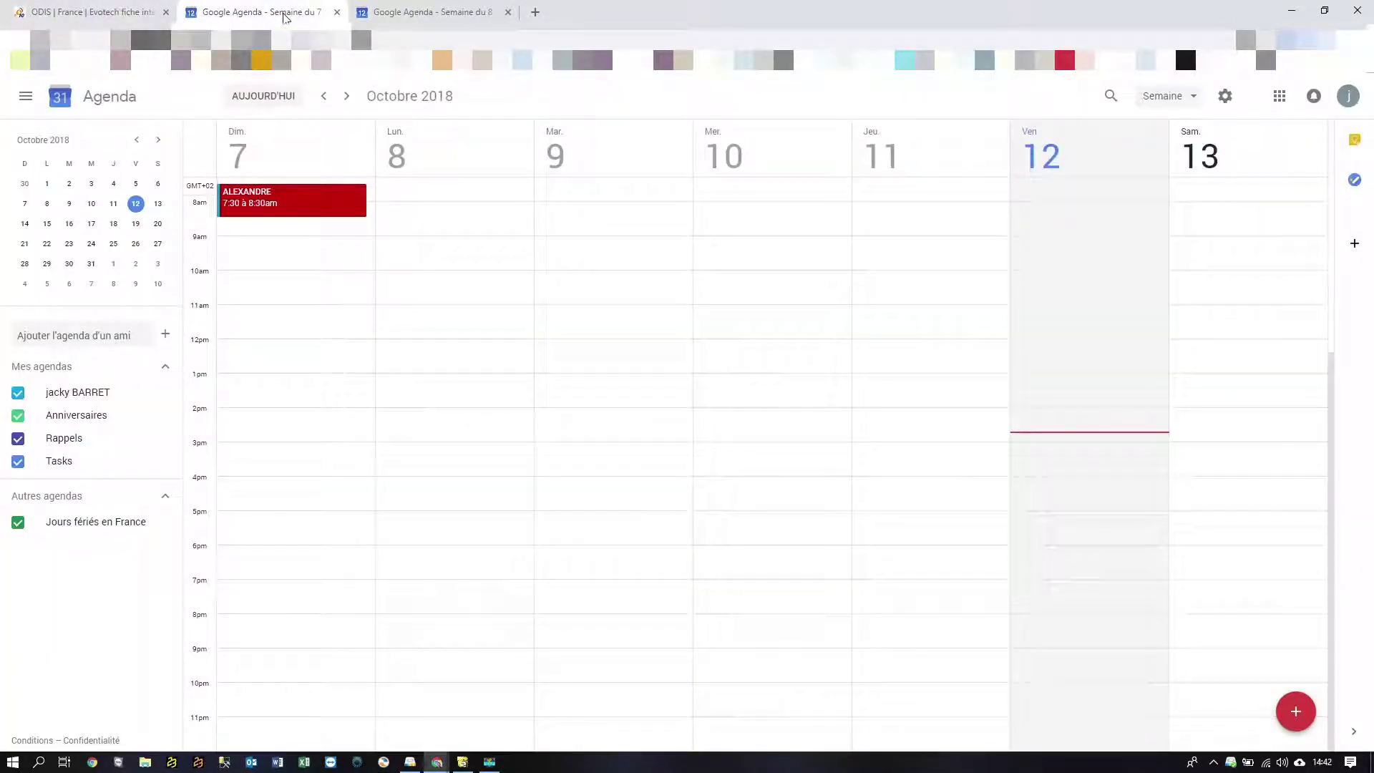
left_click(395, 17)
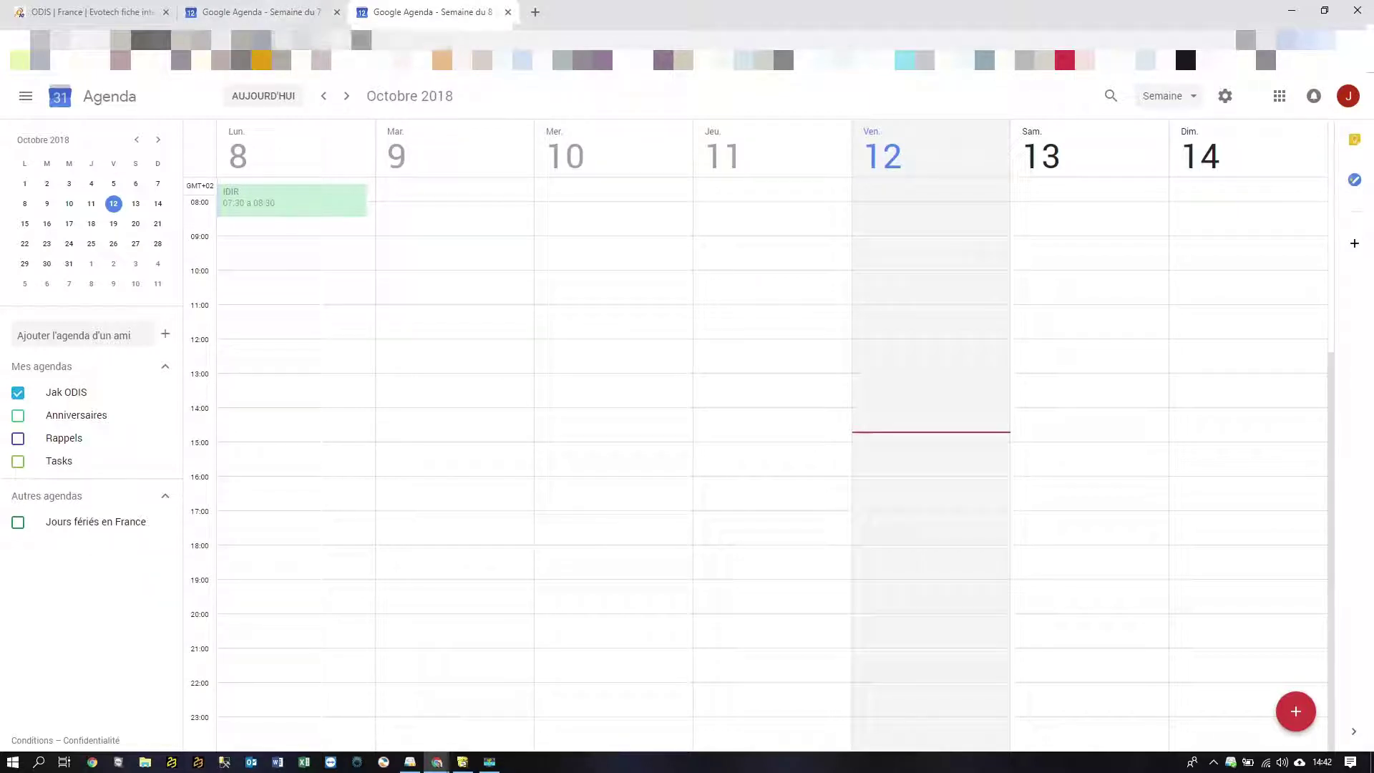
left_click(246, 16)
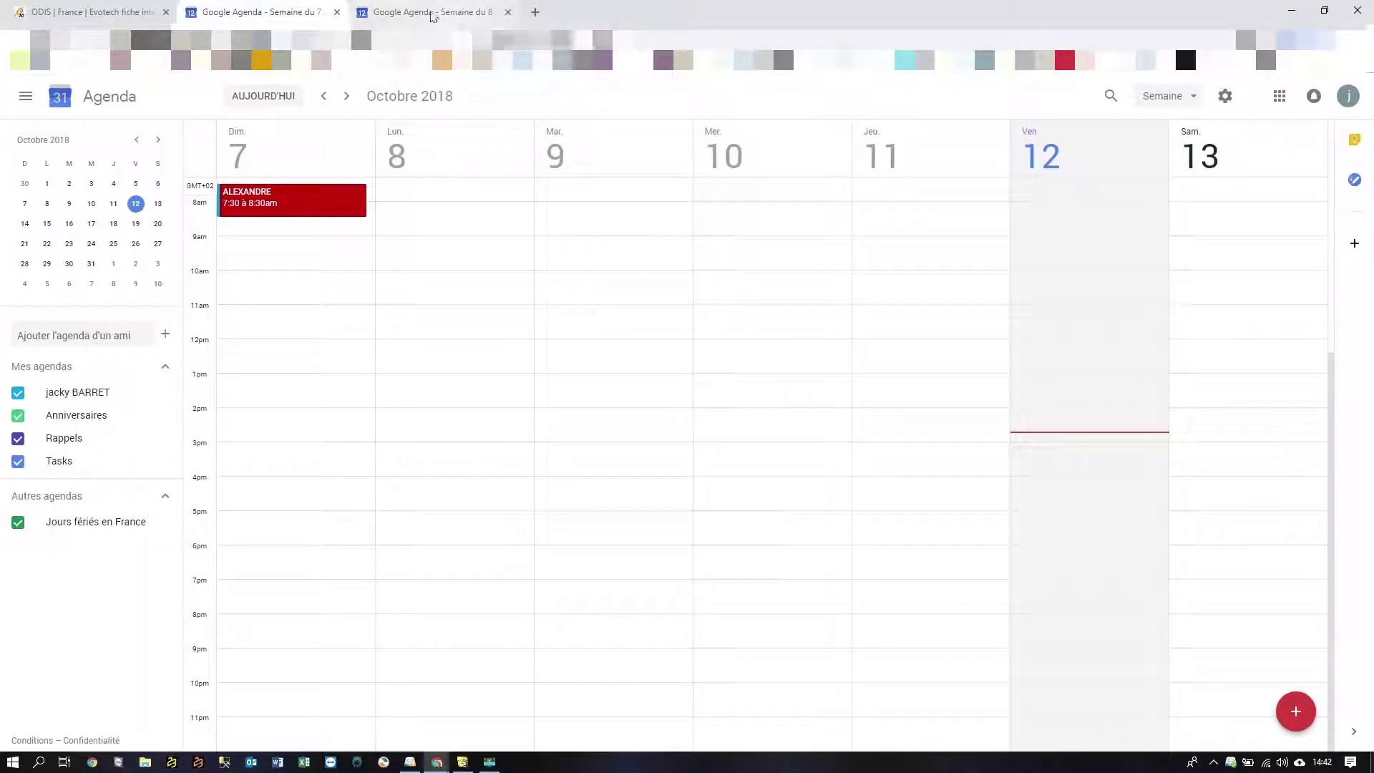
left_click(455, 15)
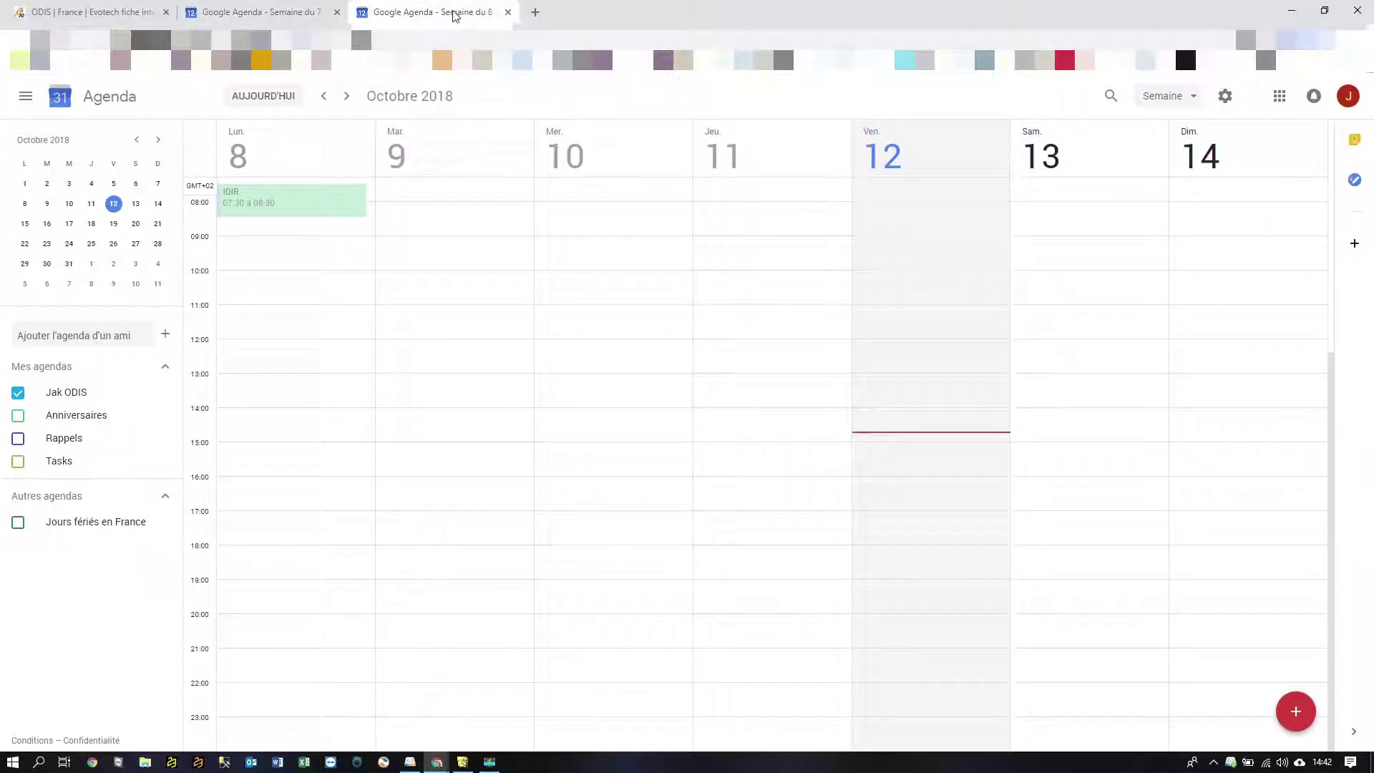
Switch to Evotech-Pro, look at the list of interventions and return to the planning.
key("alt+Tab")
key("alt+Tab")
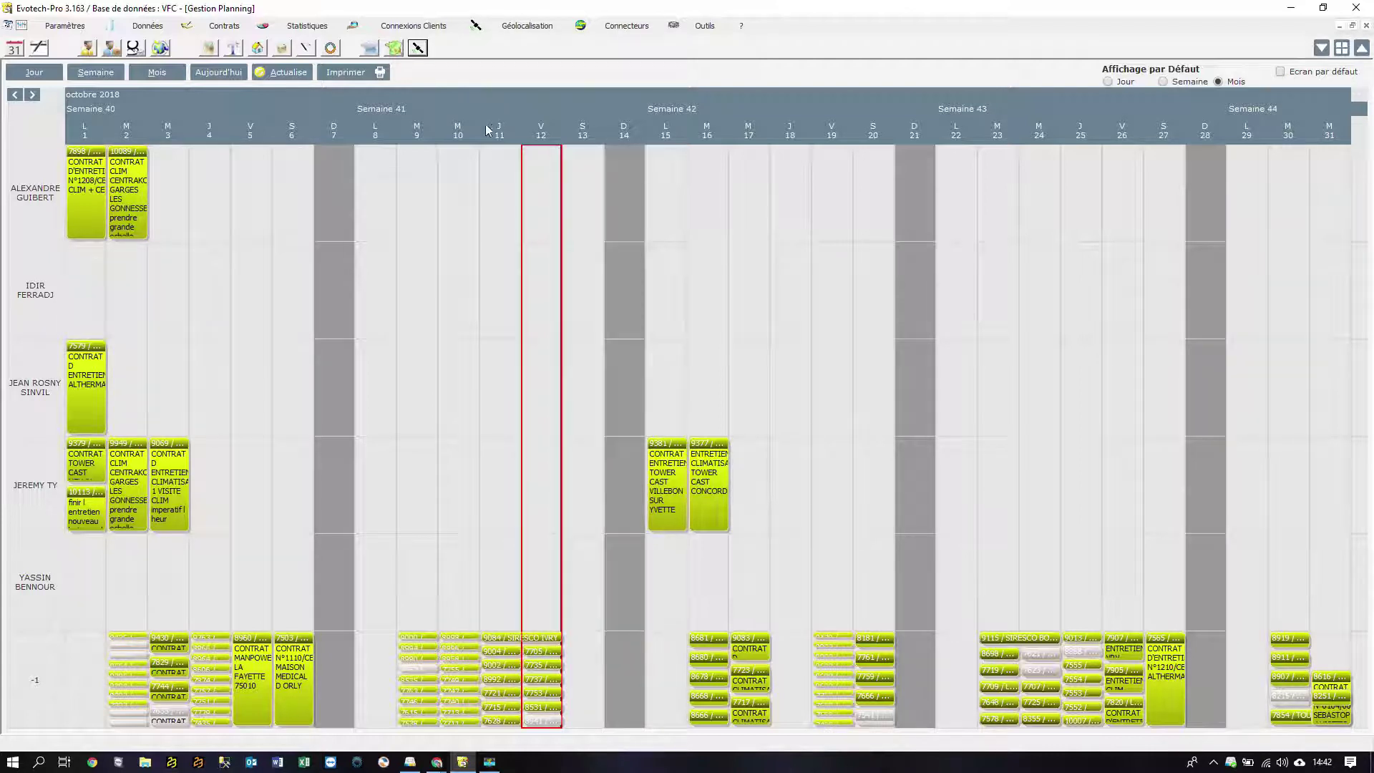
left_click(39, 48)
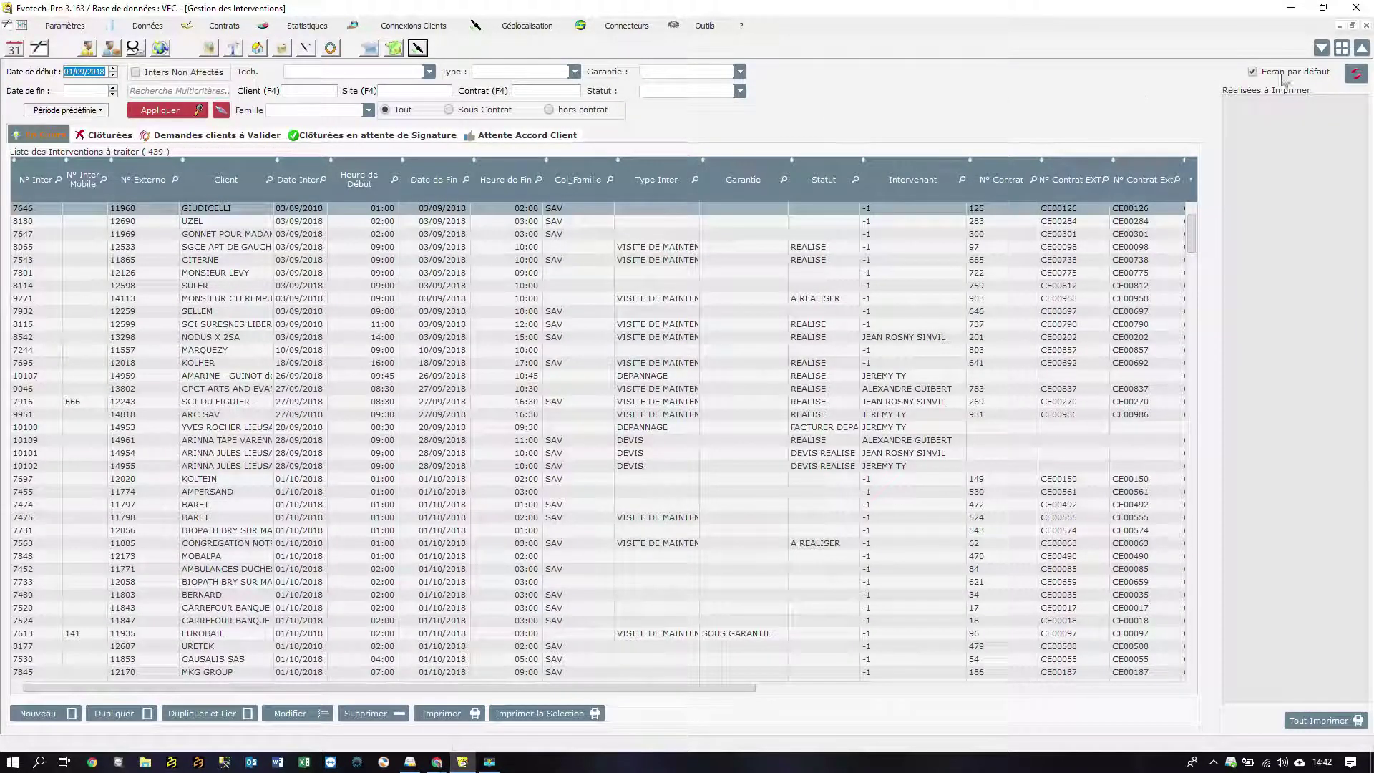
left_click(14, 48)
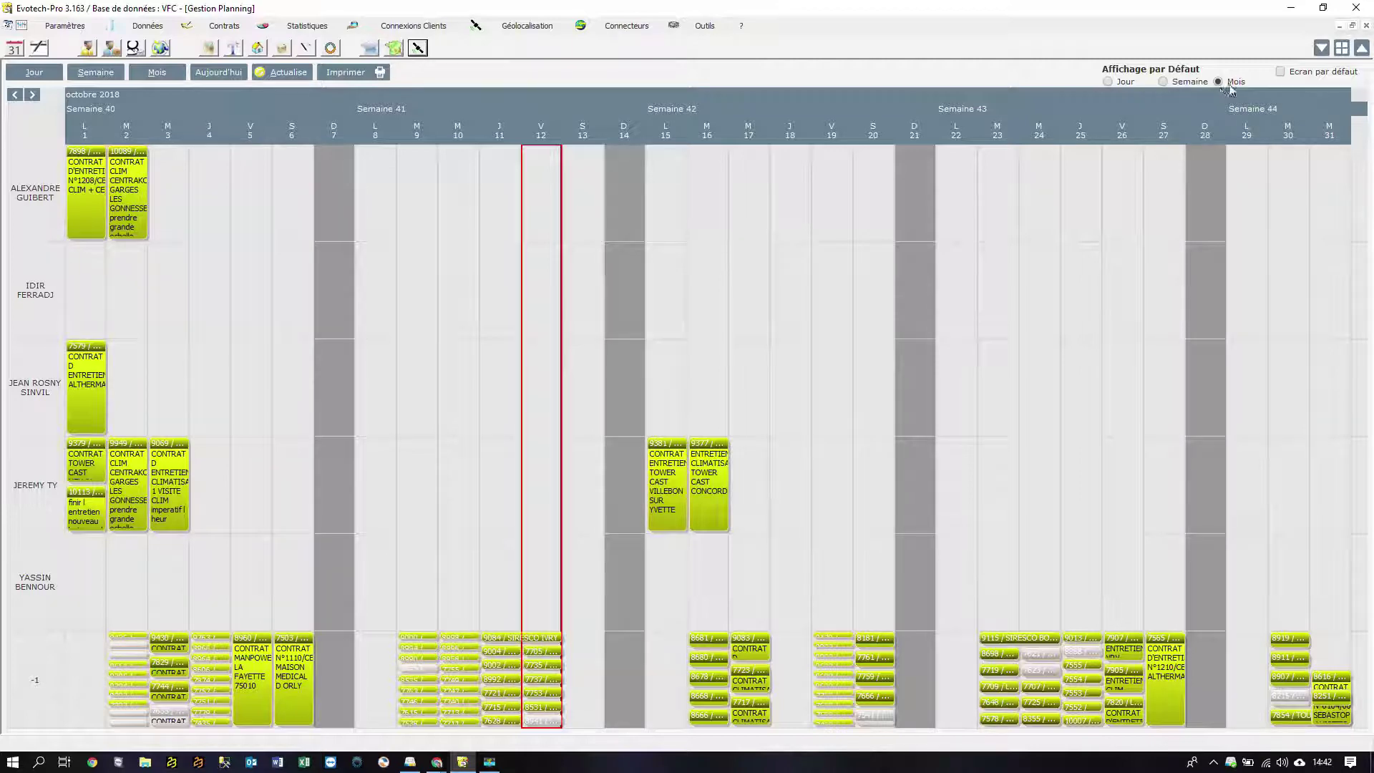
Try the week and day default displays of the planning and set the default back to month.
left_click(1172, 83)
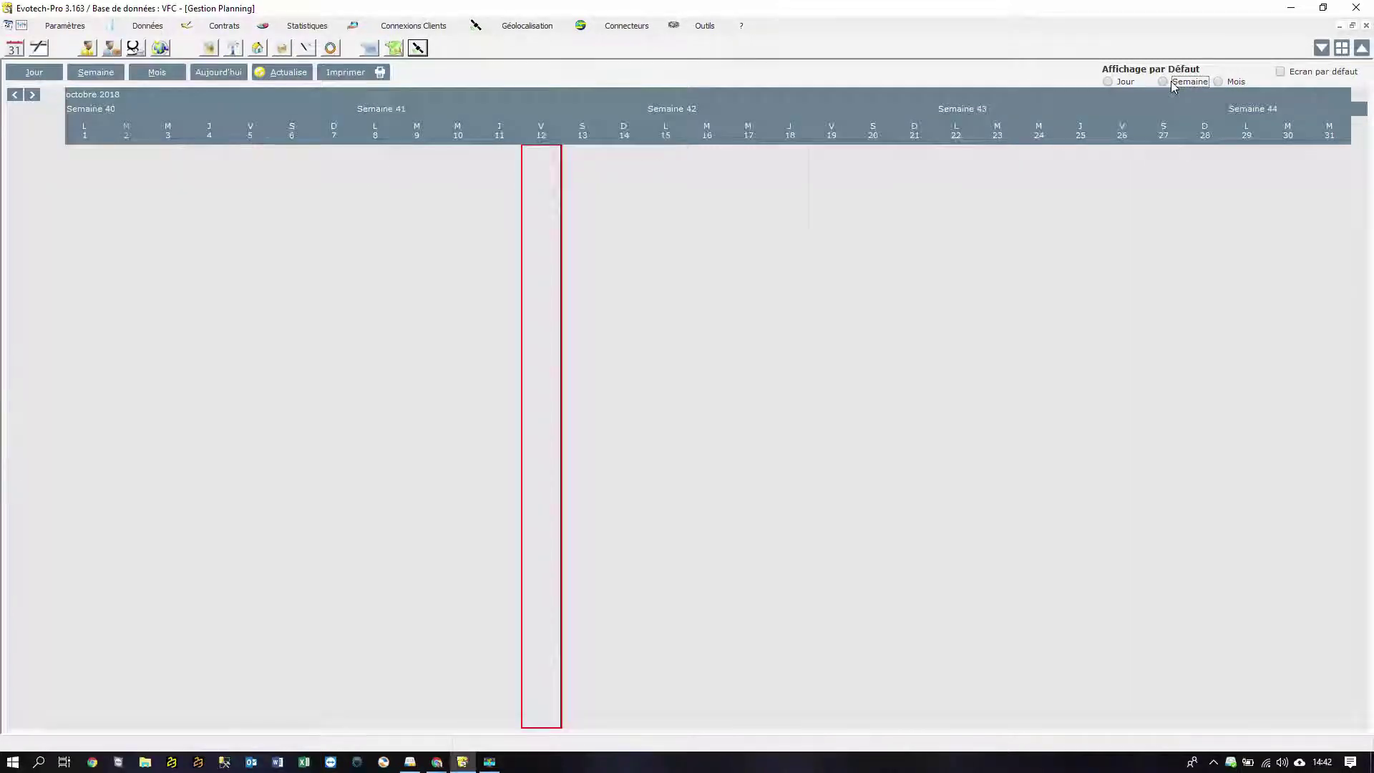
left_click(1108, 82)
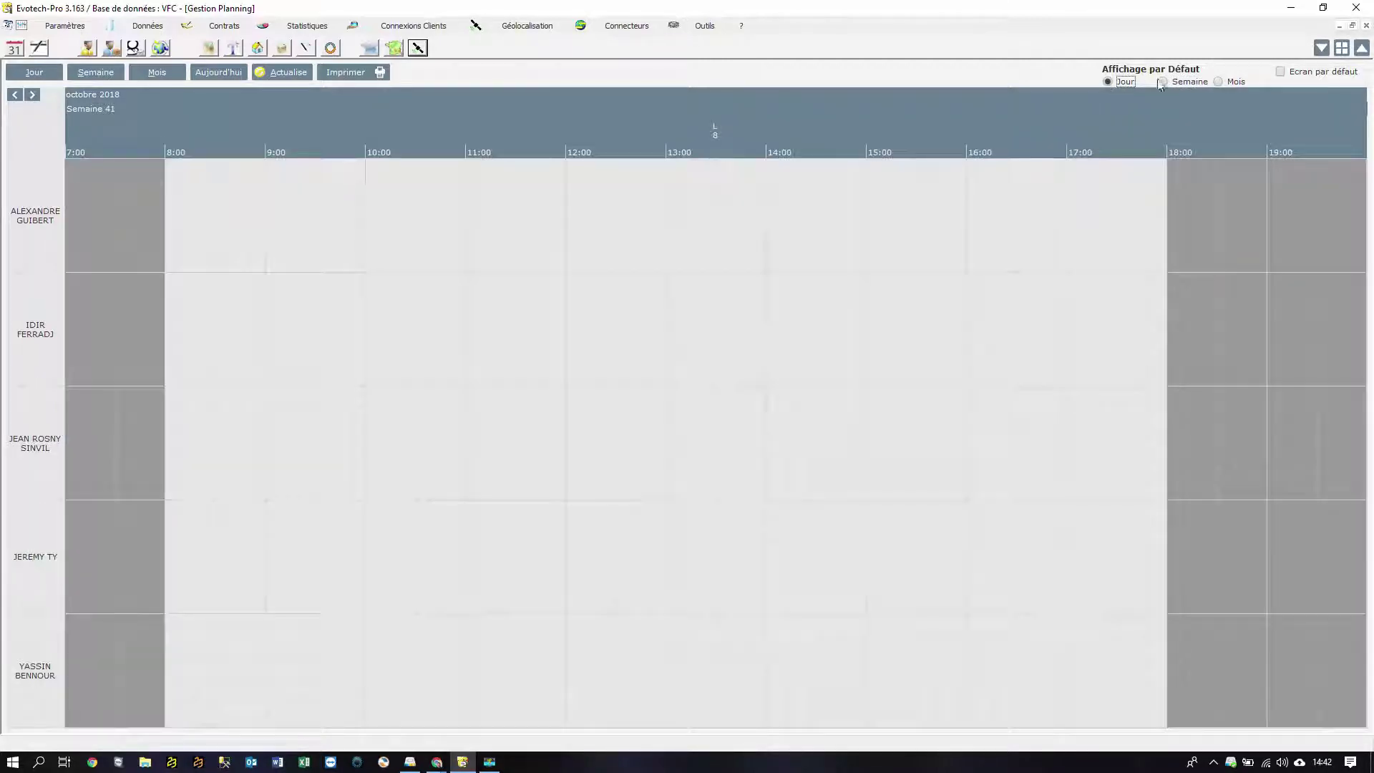
left_click(1218, 82)
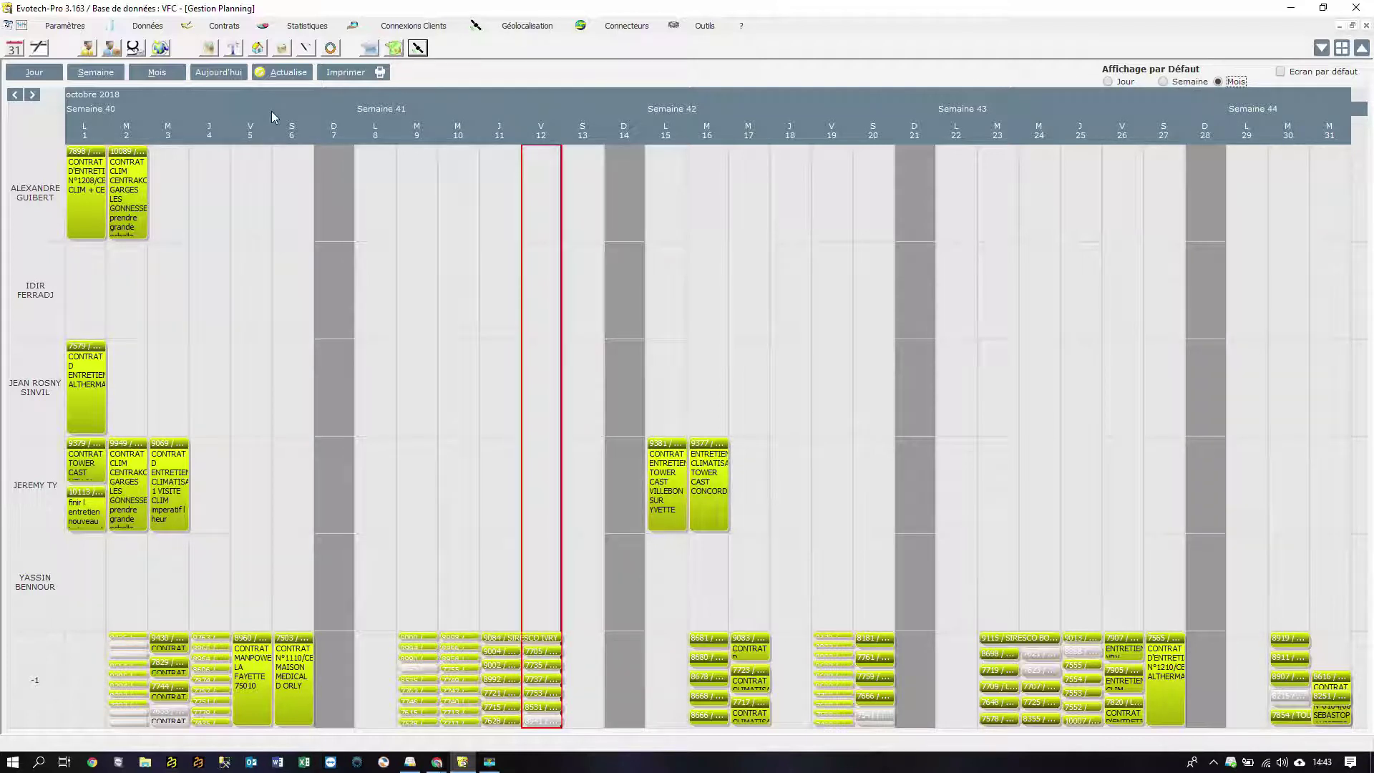
View the planning for today and by day, week and month, and refresh it.
left_click(209, 72)
left_click(33, 72)
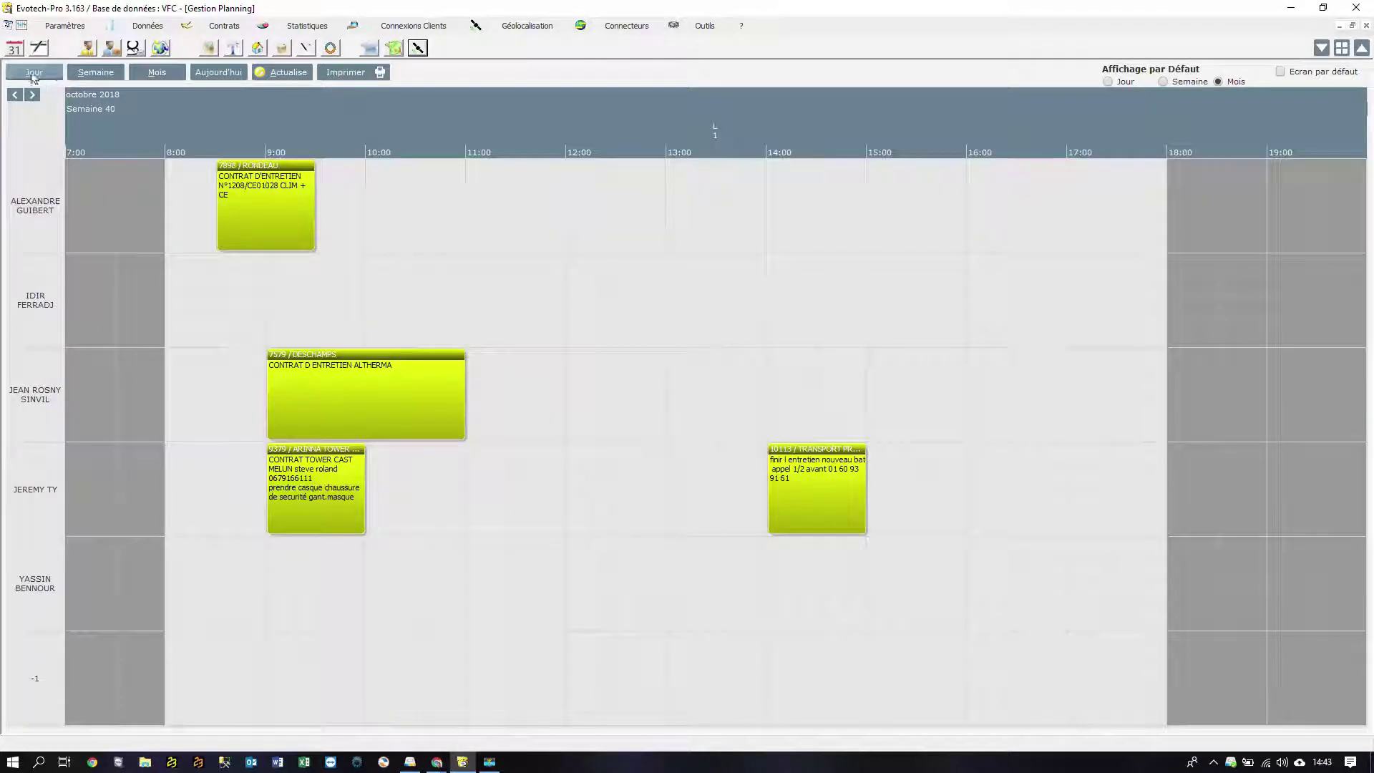
left_click(92, 71)
left_click(154, 72)
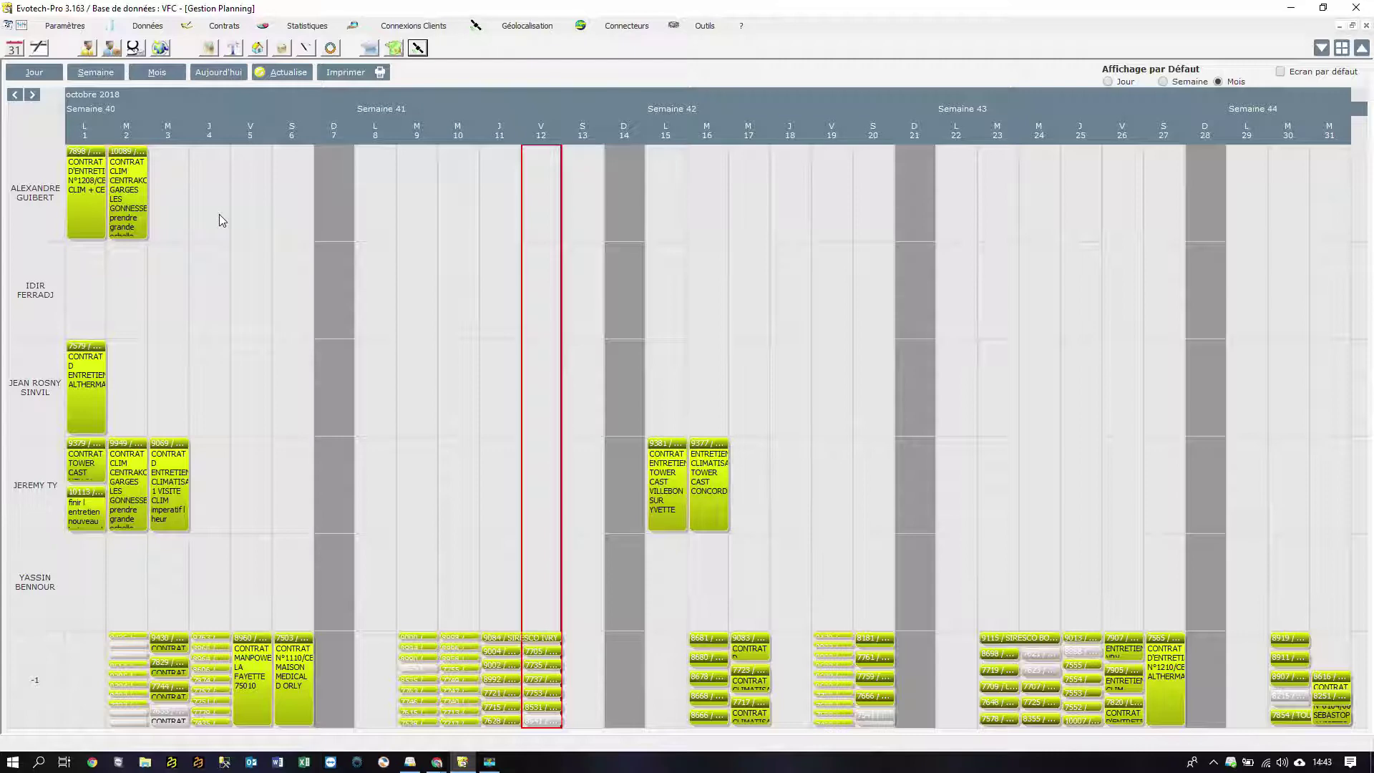
left_click(279, 73)
Browse the planning one period back and forward in the month, week and day views, and return to the month view.
left_click(14, 96)
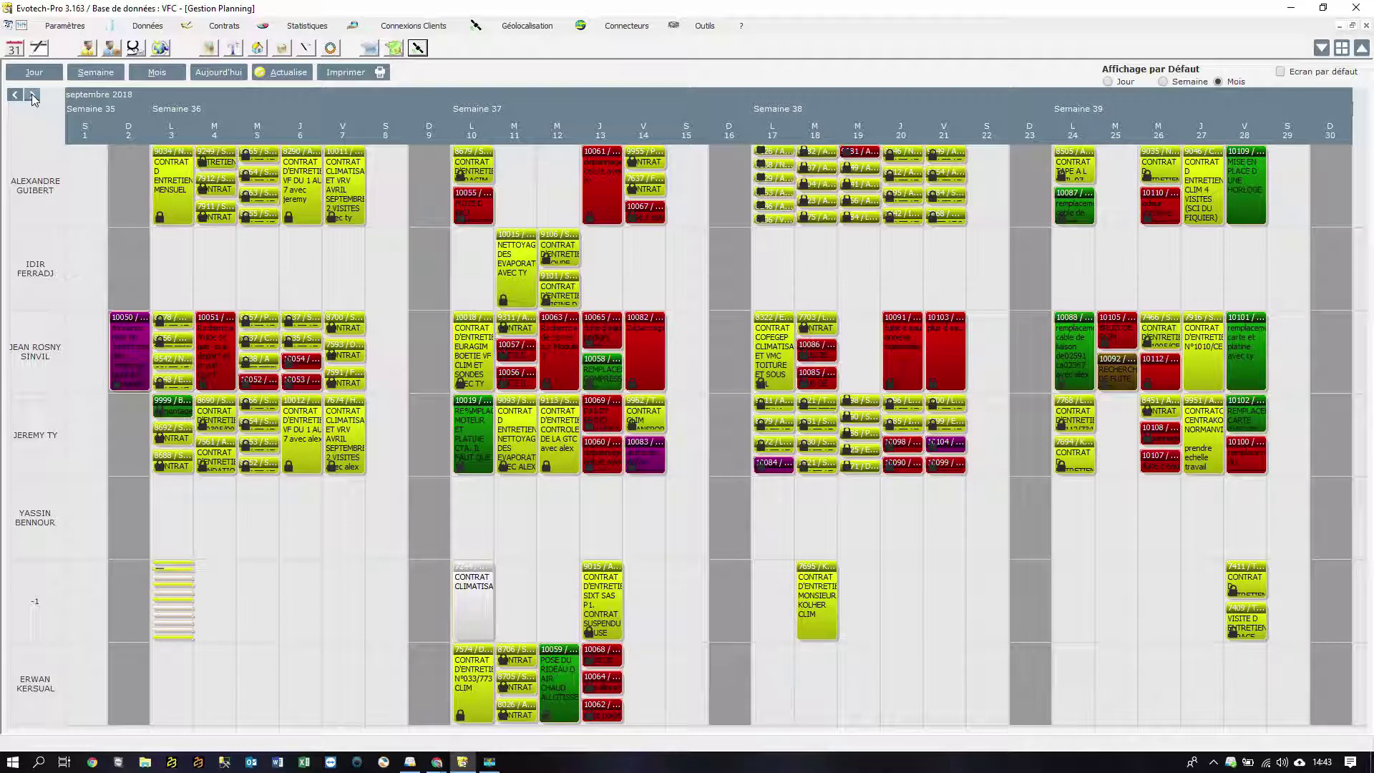
left_click(32, 96)
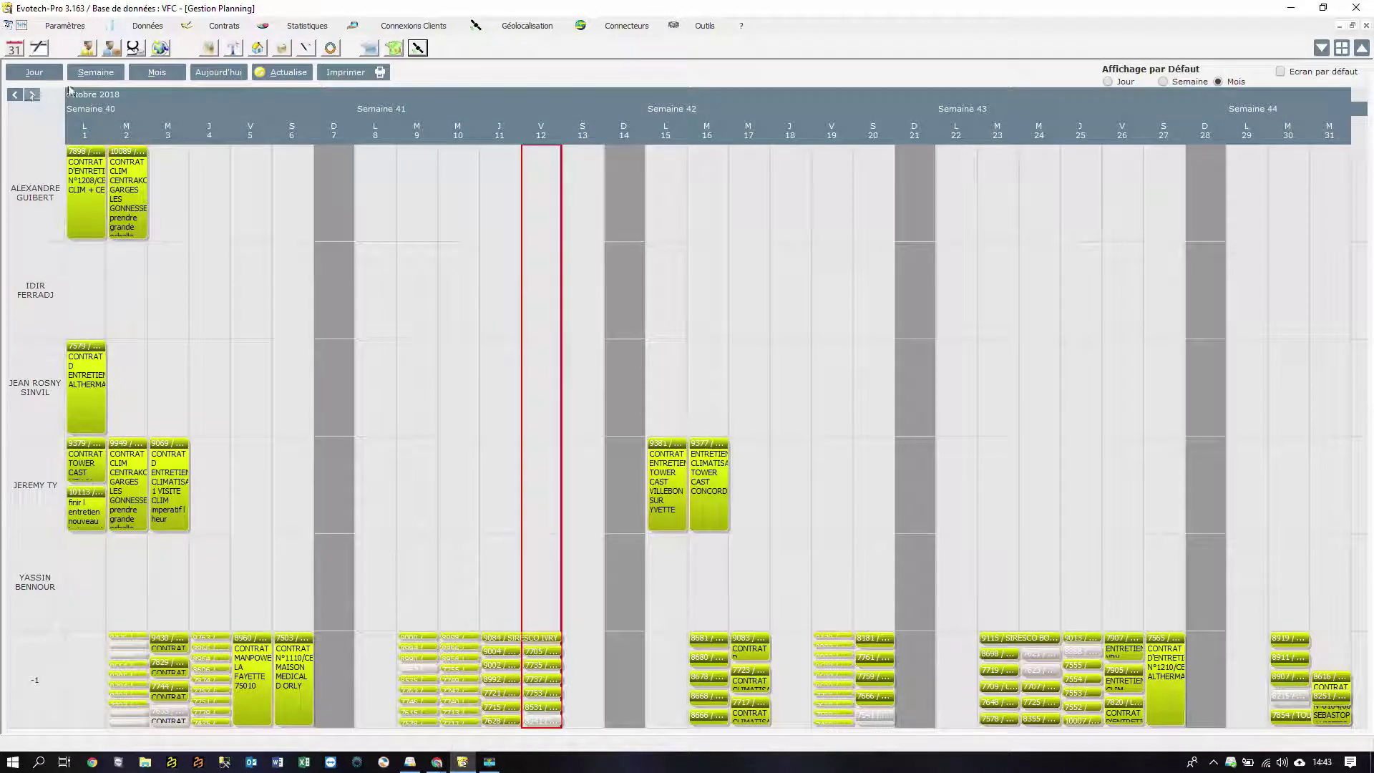
left_click(88, 74)
left_click(16, 95)
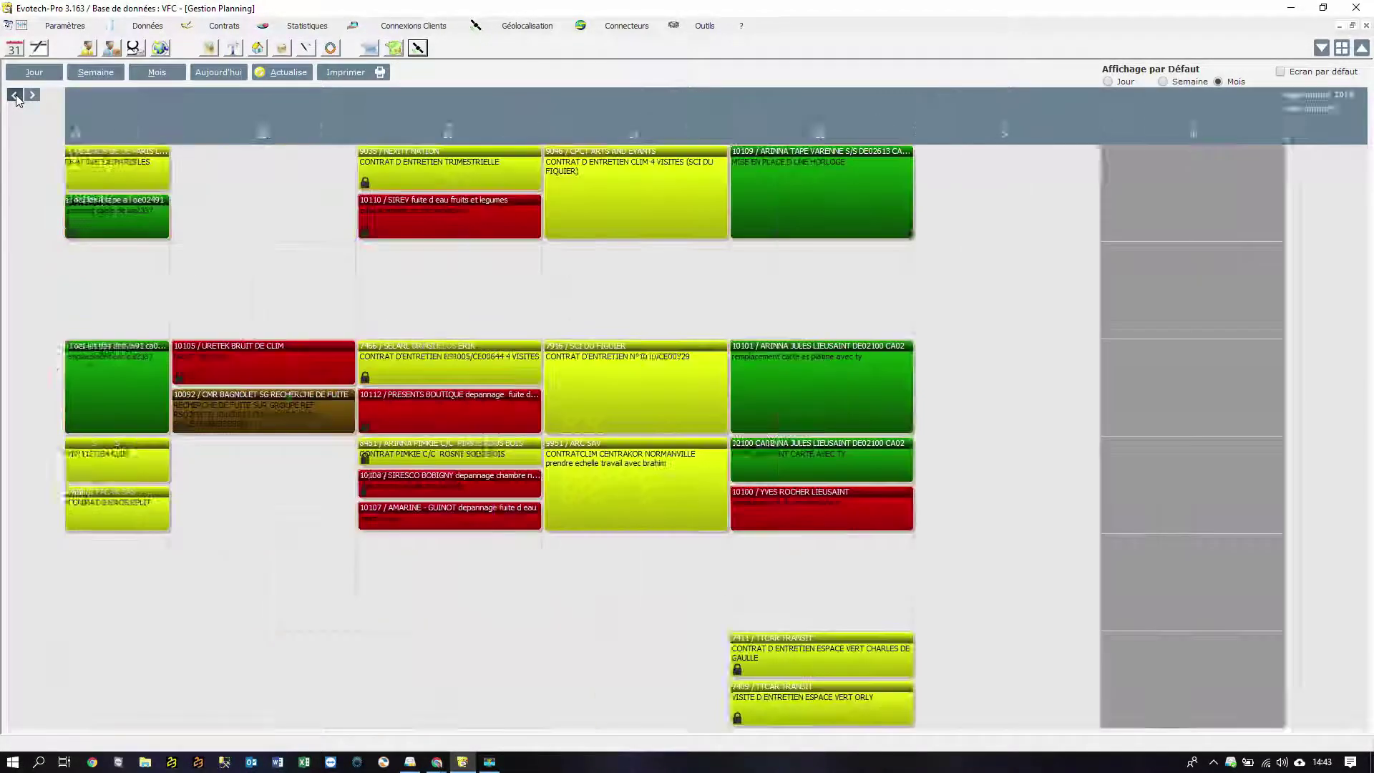
left_click(32, 95)
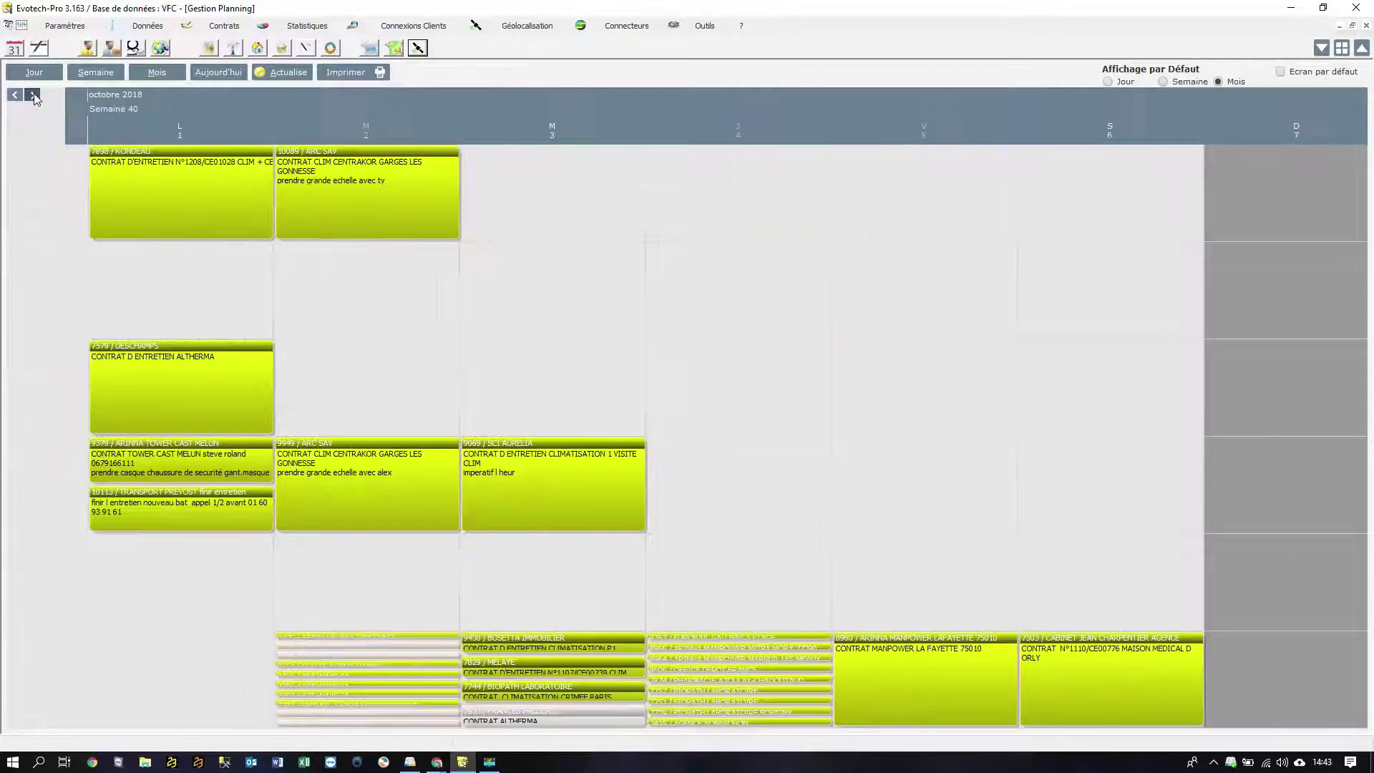
left_click(40, 72)
left_click(15, 95)
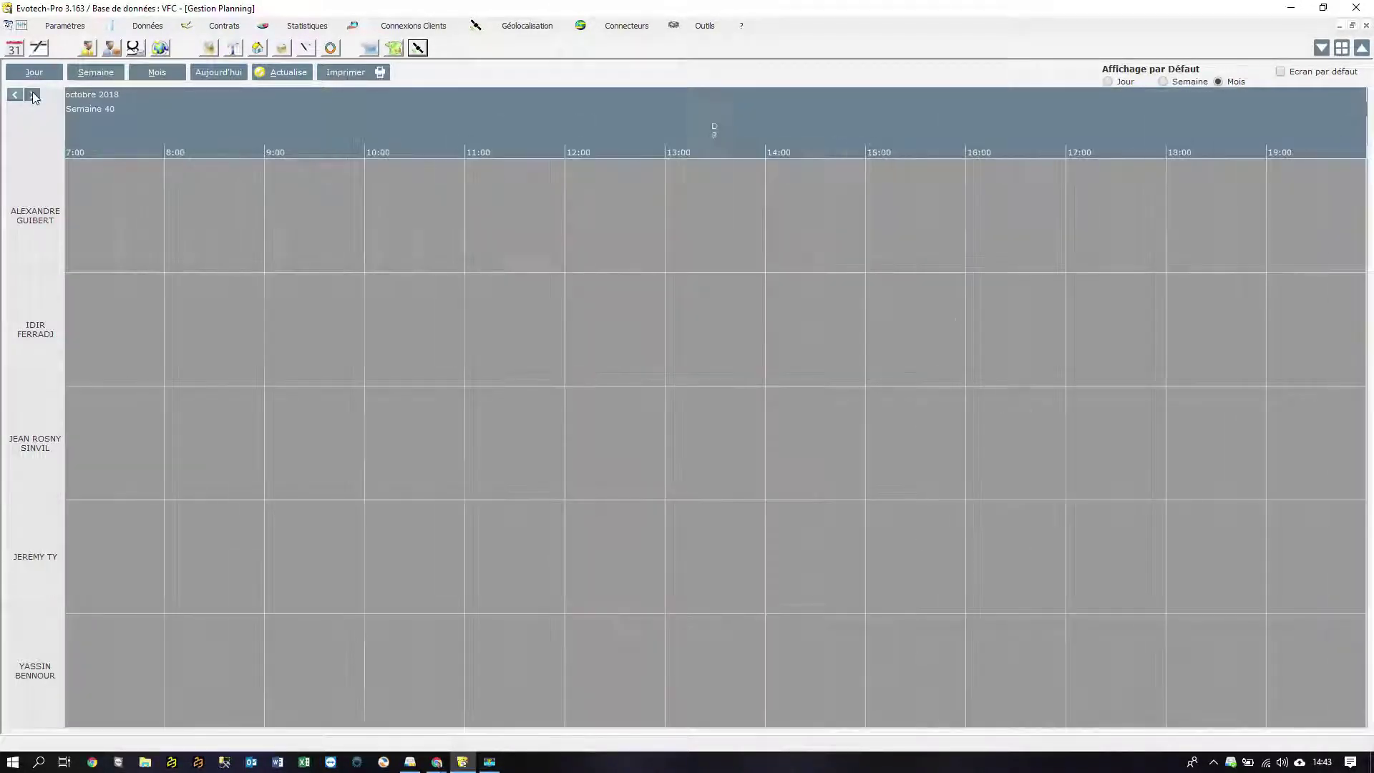
left_click(35, 94)
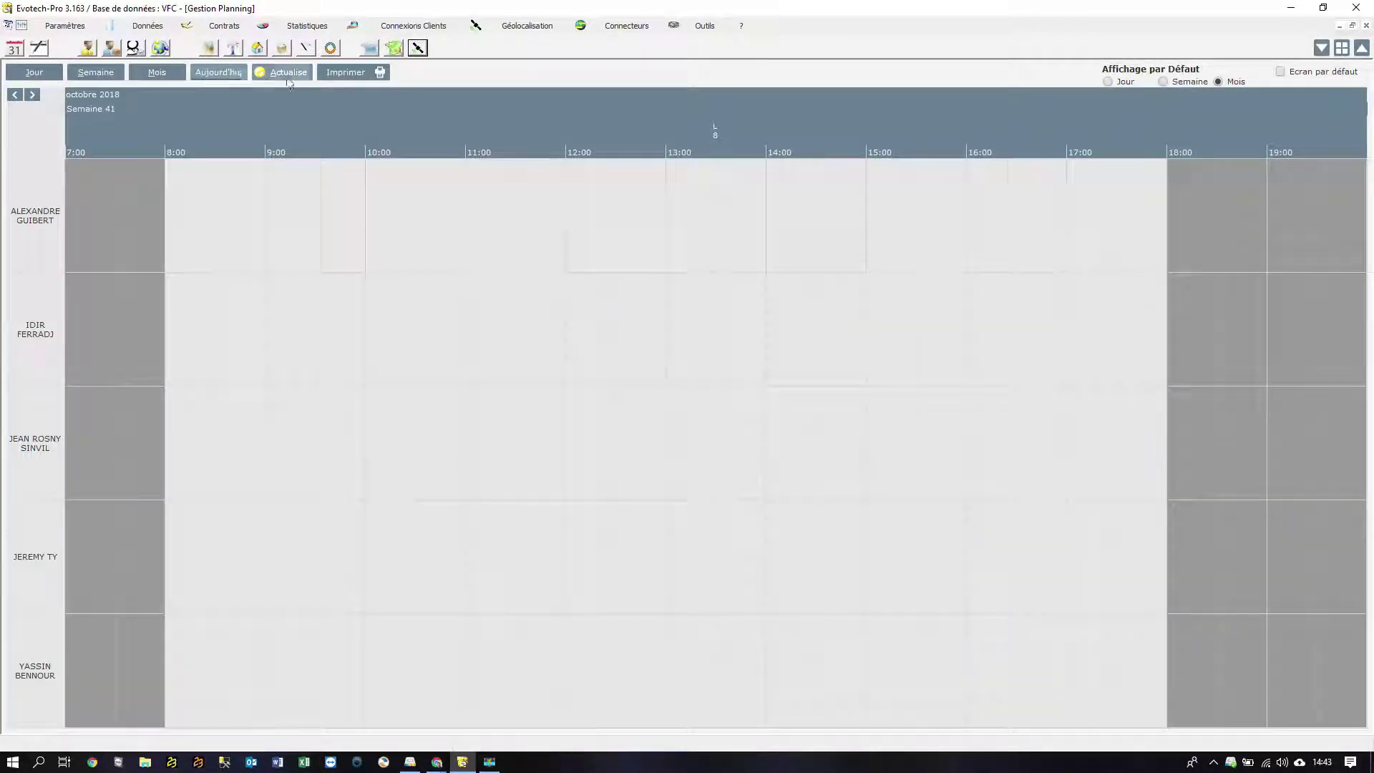
left_click(171, 74)
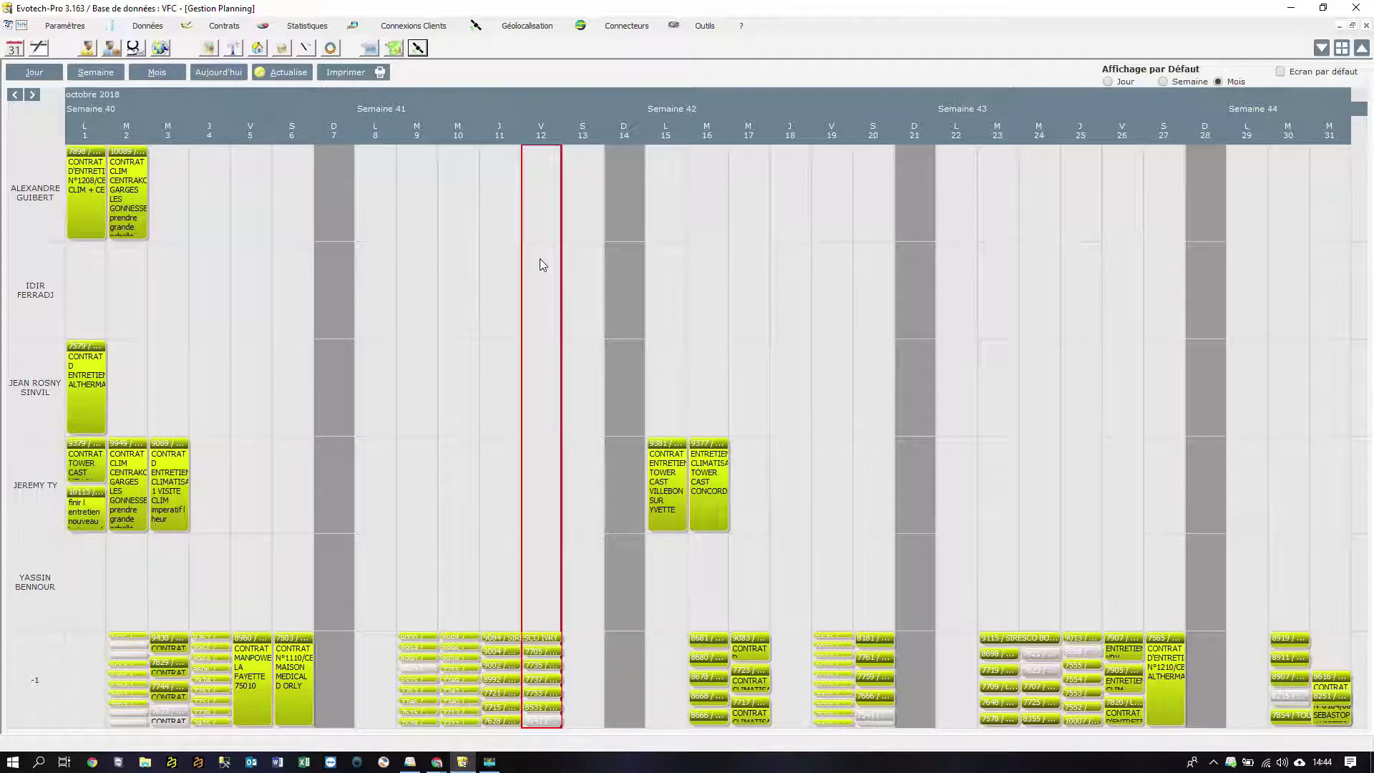
Review the actions available on the second technician's 12 October cell and the 15 October intervention sheet, leaving both unchanged.
left_click(546, 321)
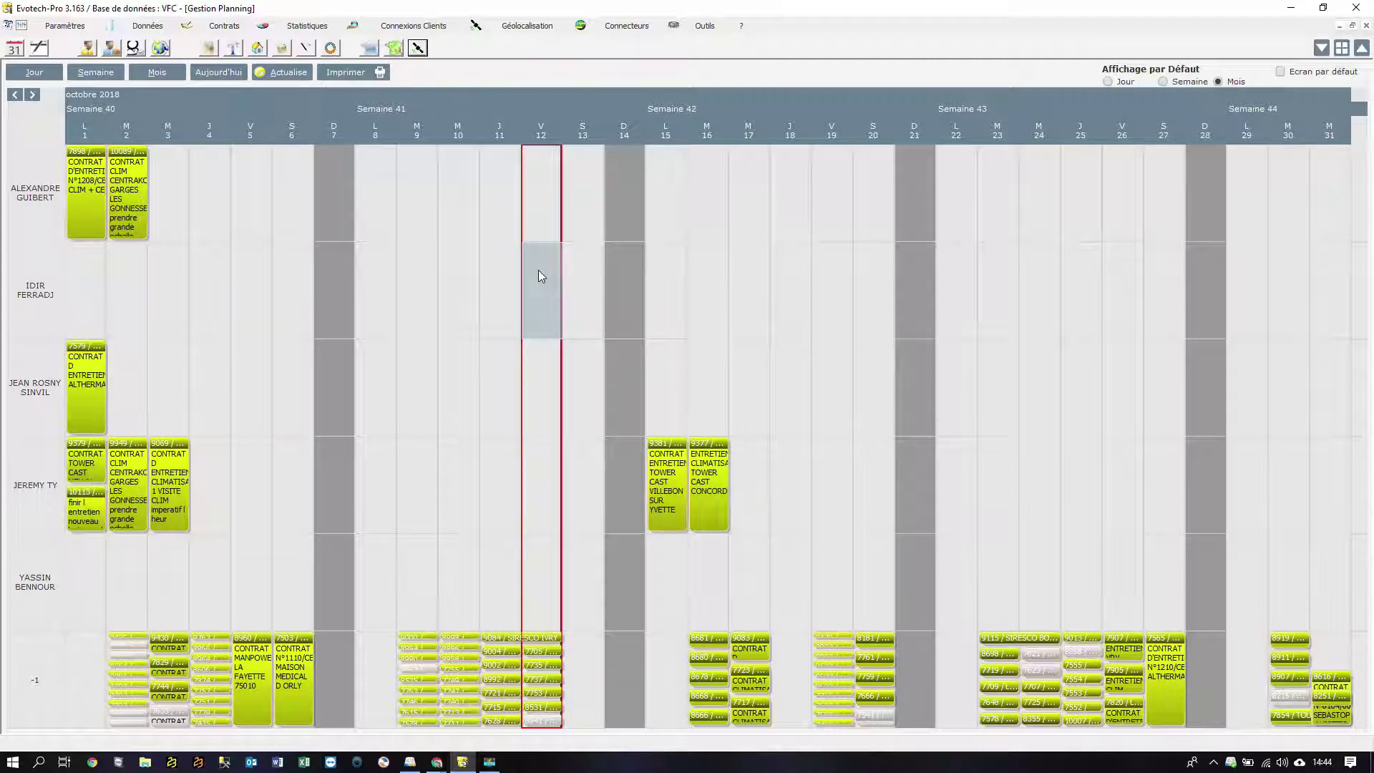
right_click(541, 276)
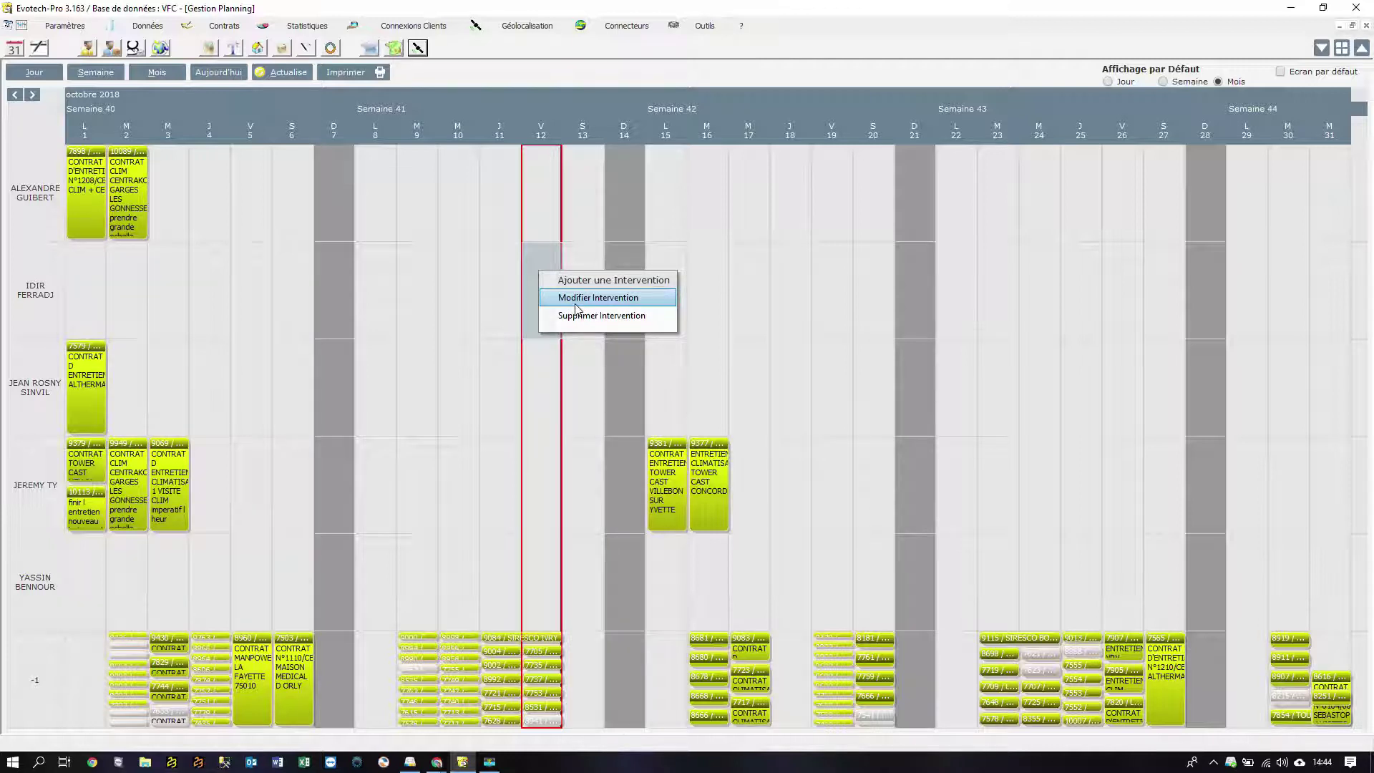
left_click(664, 474)
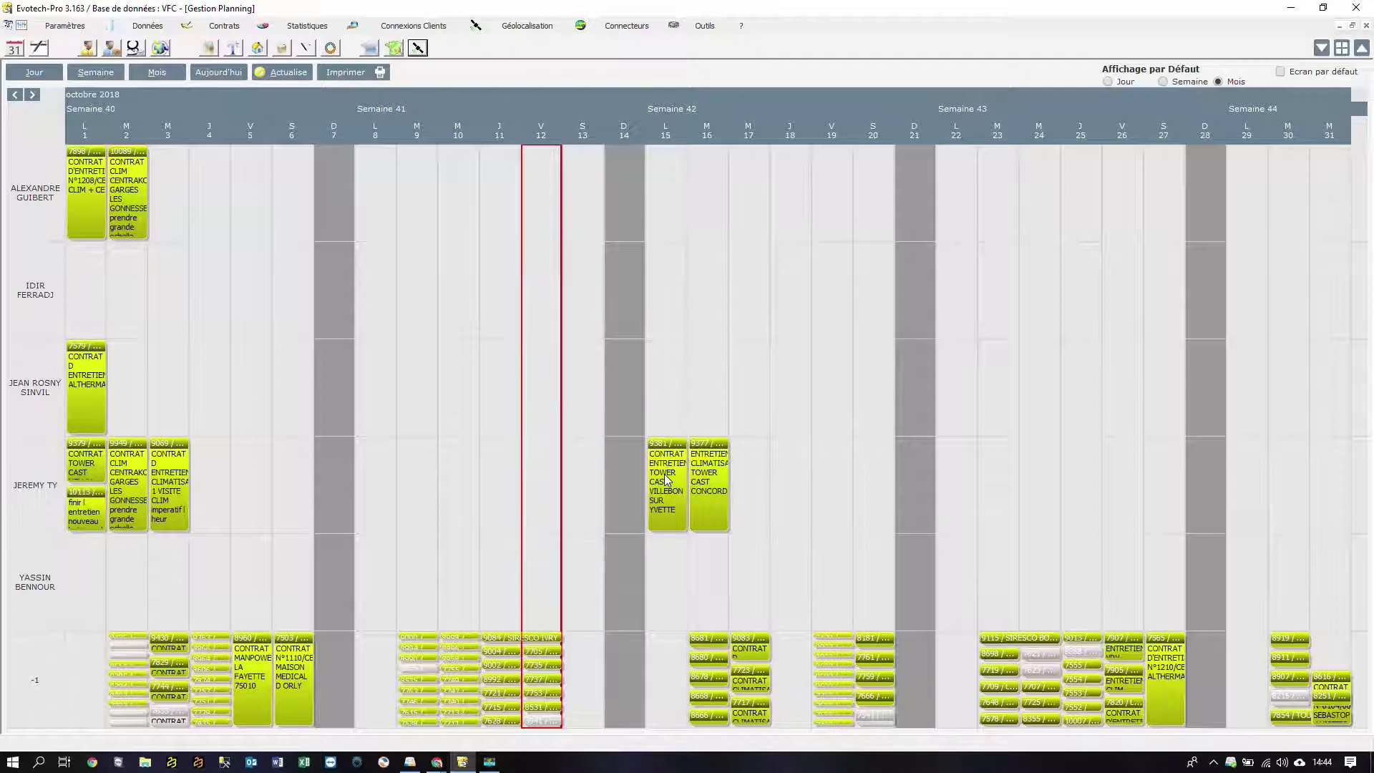
double_click(665, 474)
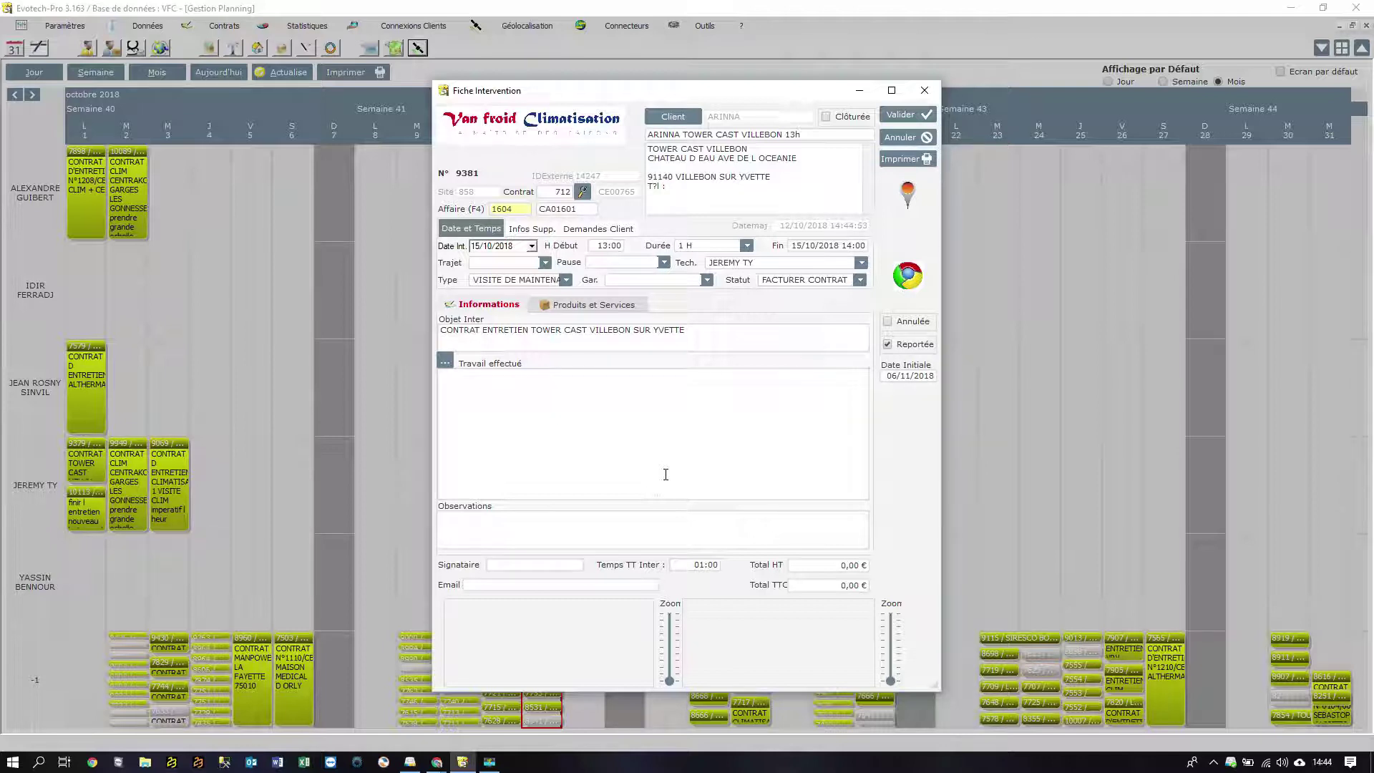
left_click(899, 138)
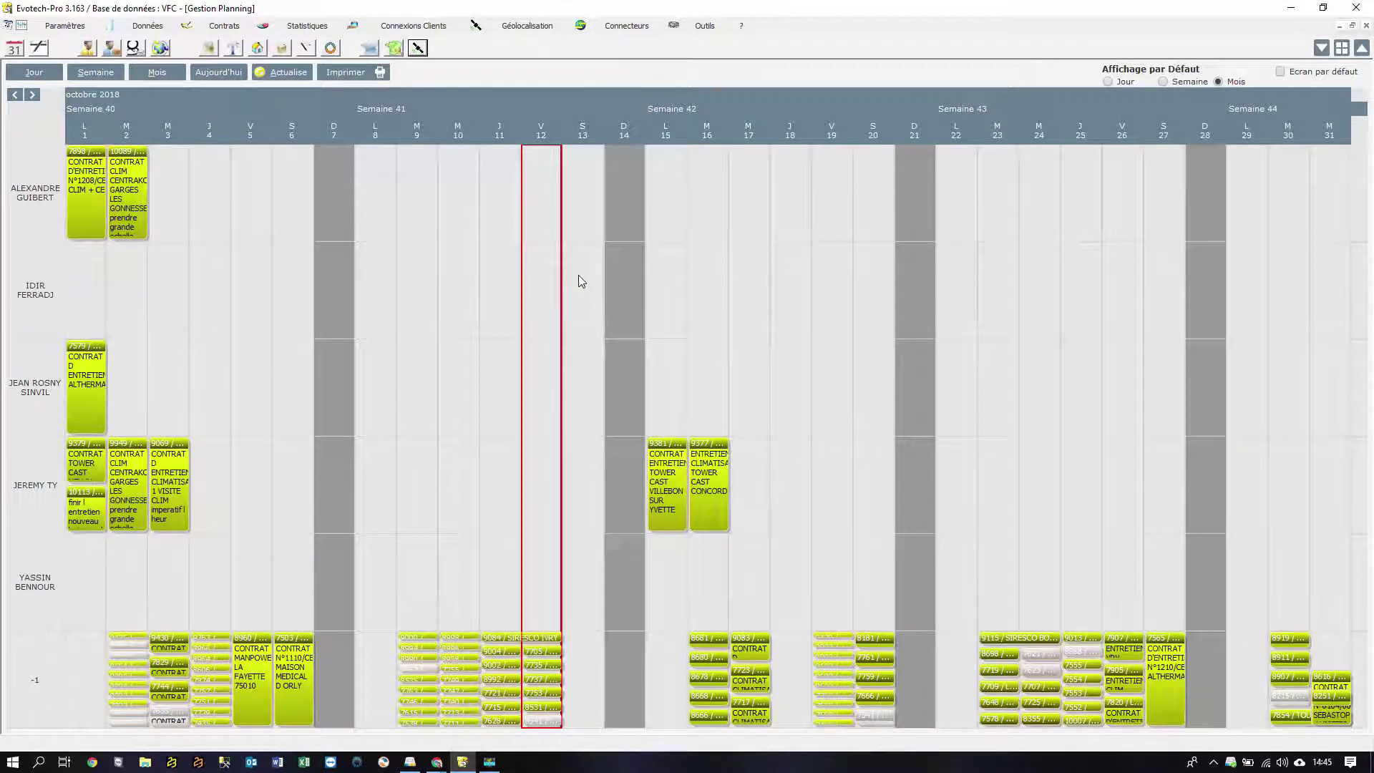
Add an intervention for the second technician on 12 October 2018, starting at 14:00 and lasting 1 hour.
left_click(540, 267)
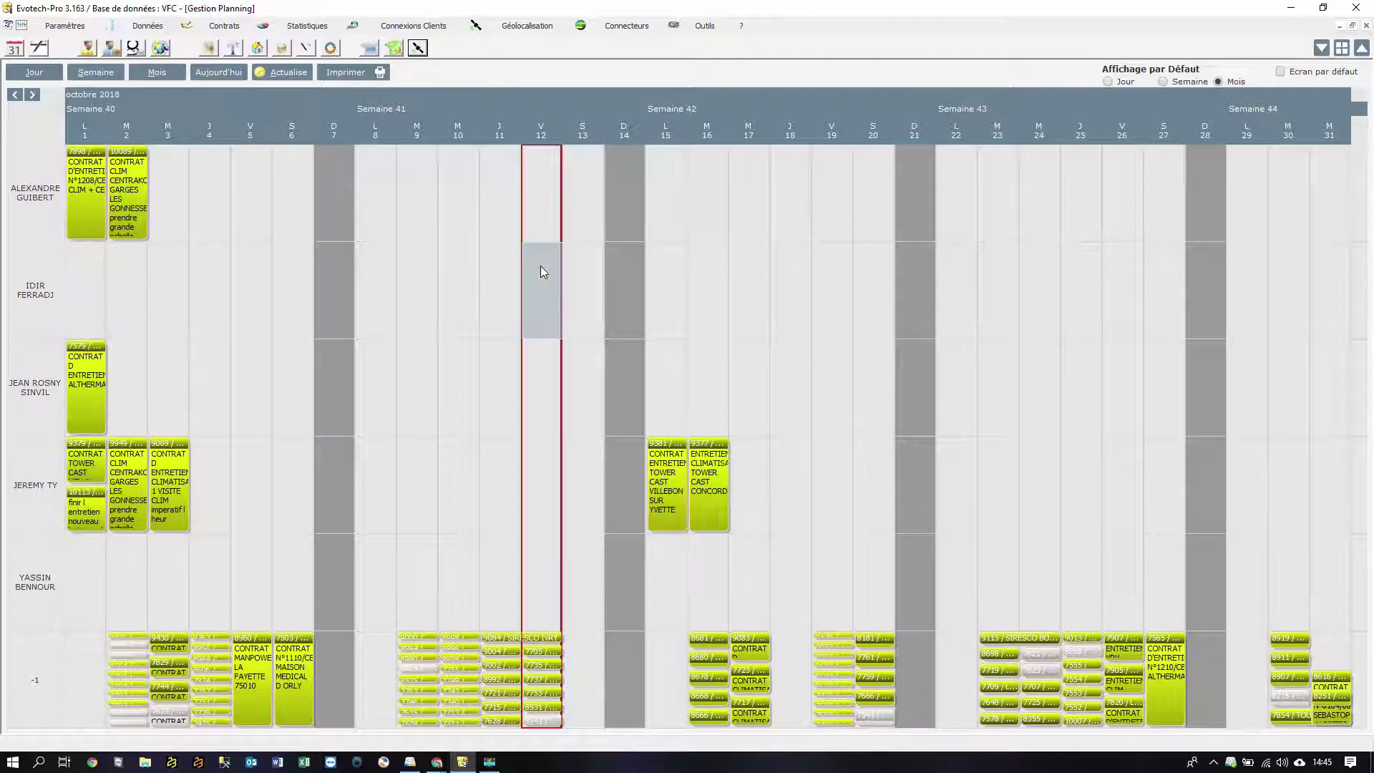
right_click(538, 267)
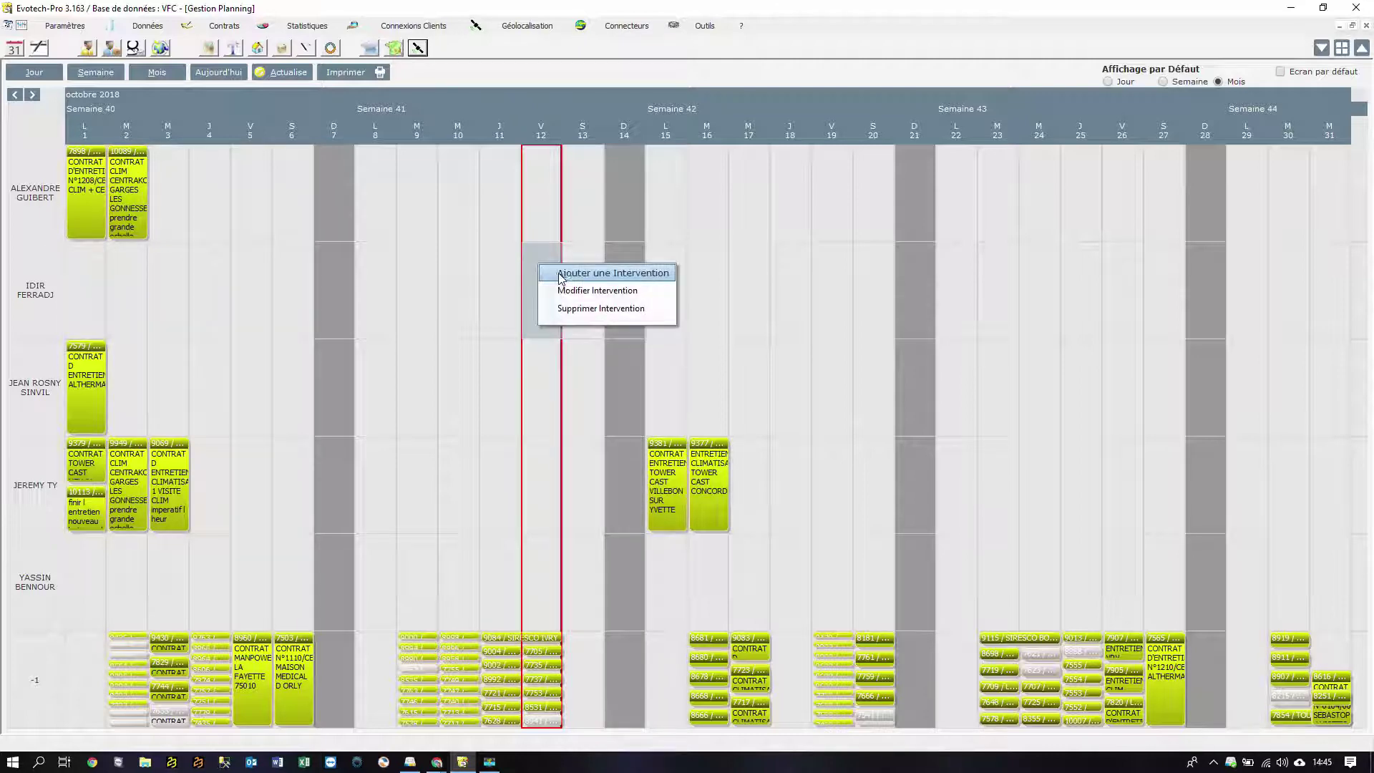
left_click(561, 277)
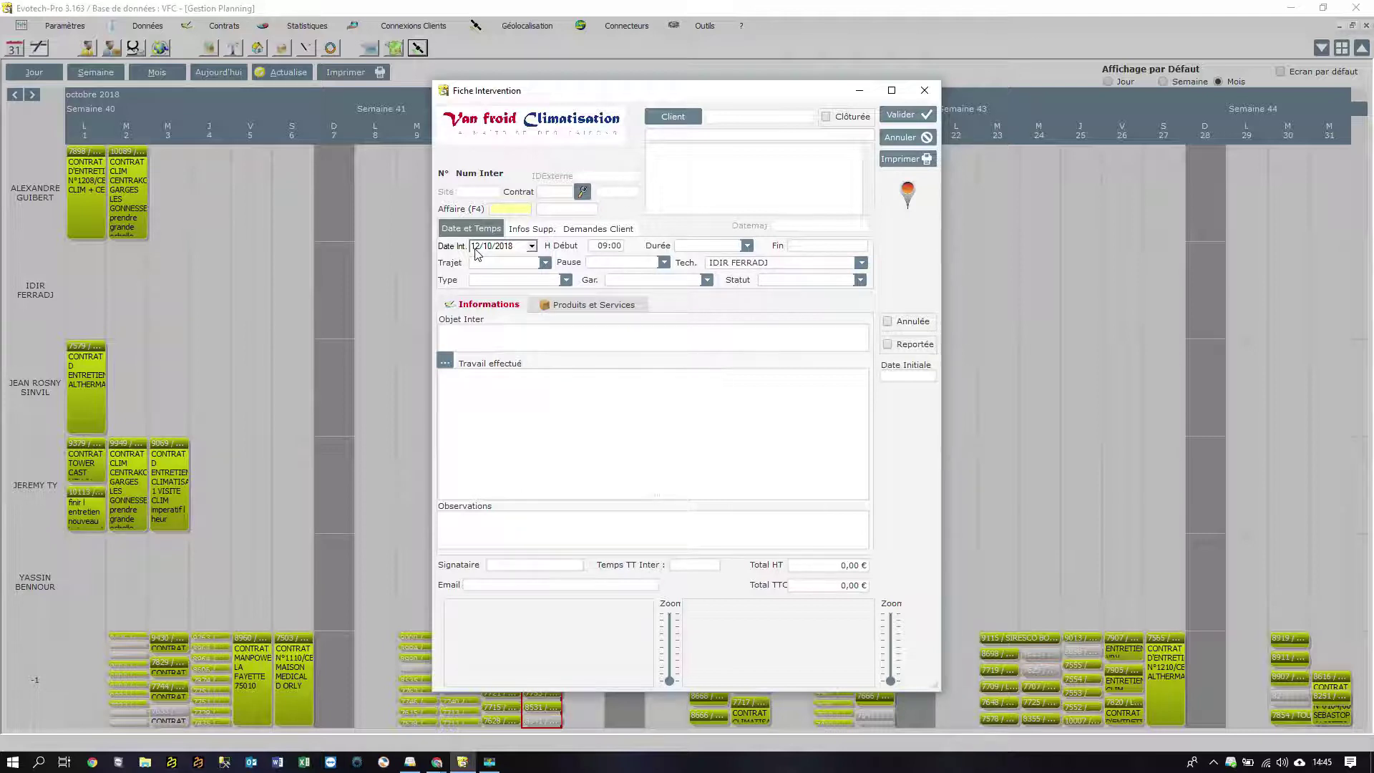
left_click(600, 246)
type("14")
key("Tab")
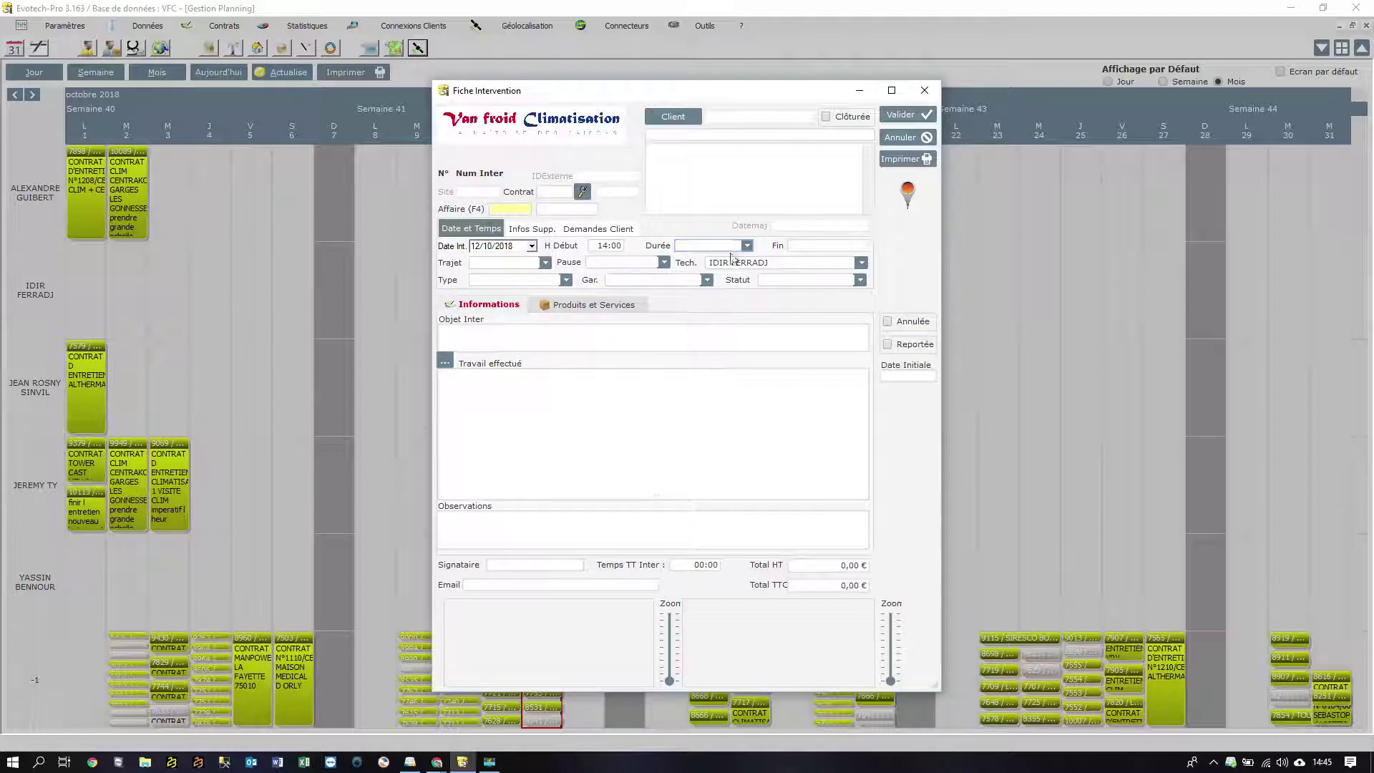
key("1")
key("Tab")
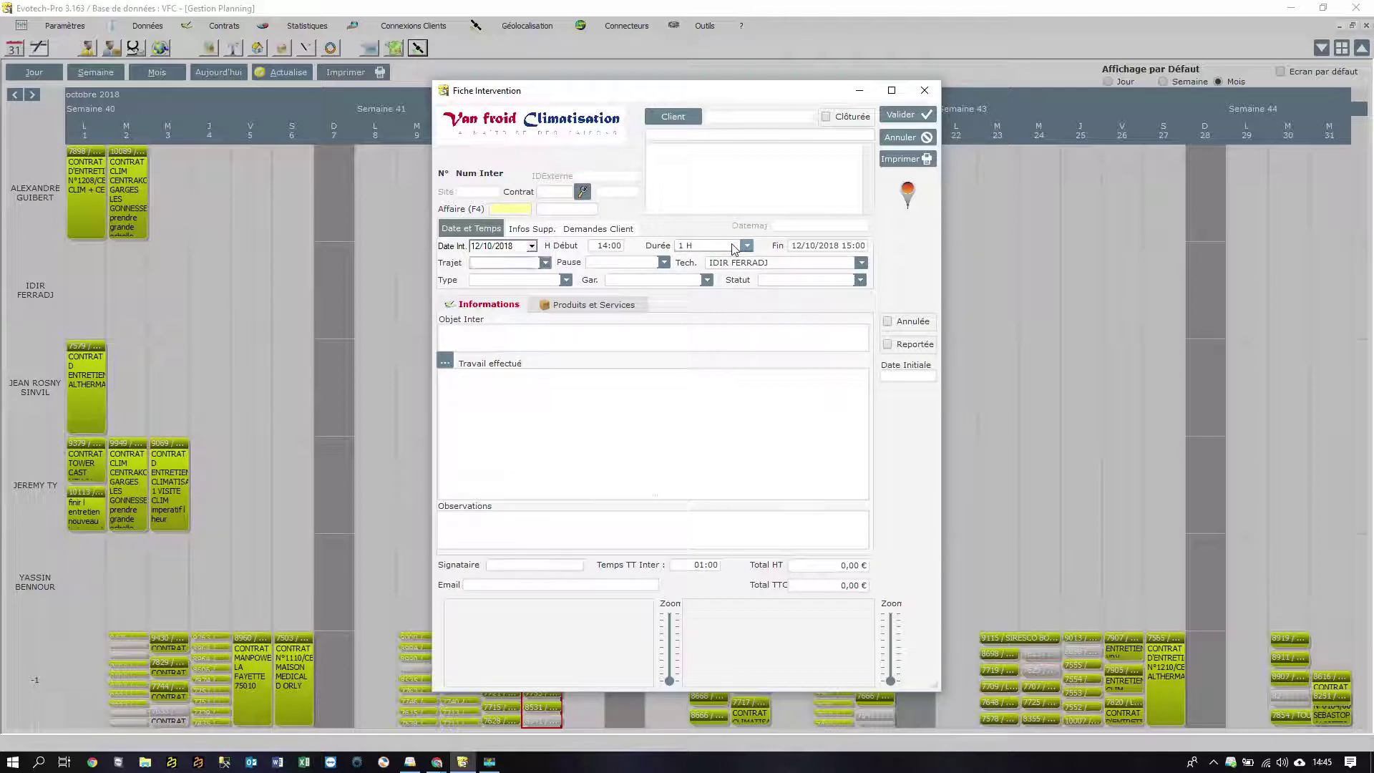
Set the intervention type to DEPANNAGE and enter the subject "Intervention Test 300" with a second line naming the contact to ask for.
left_click(567, 279)
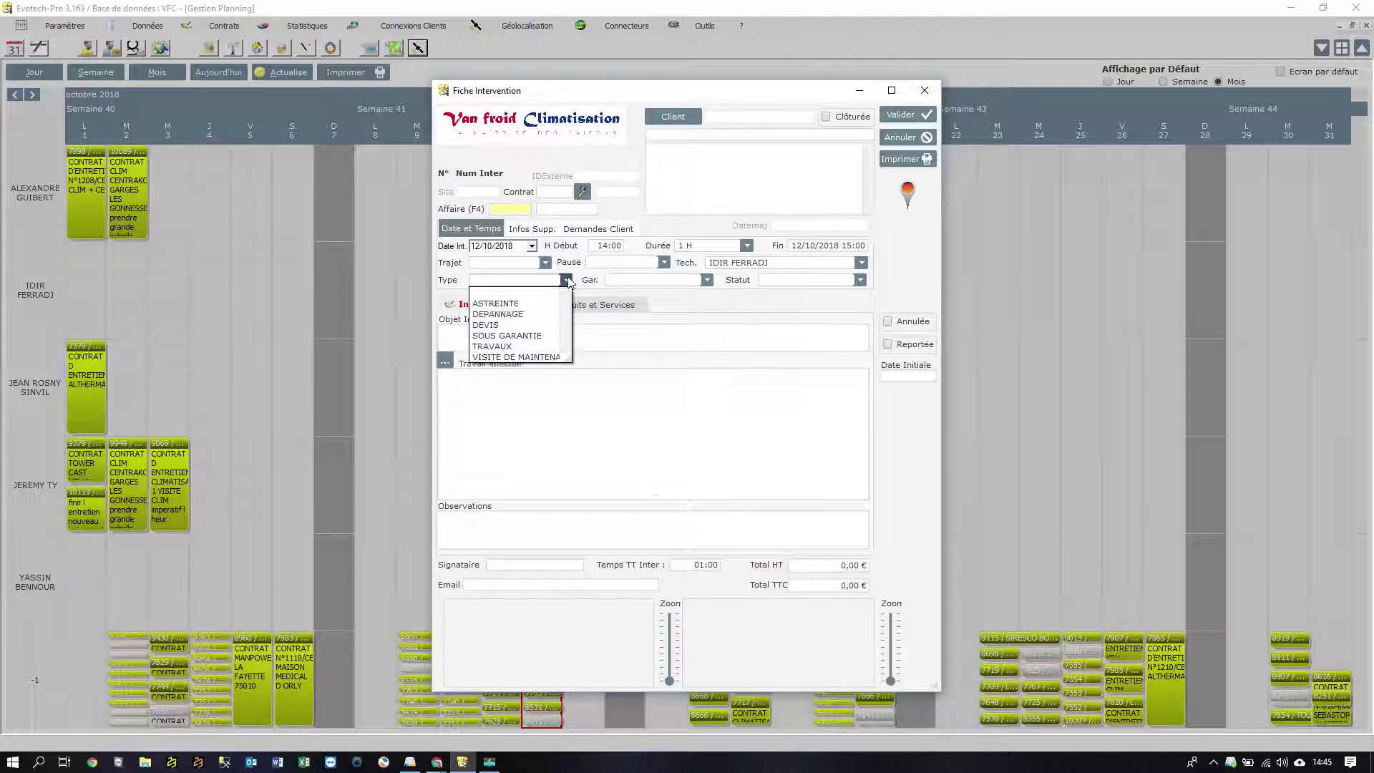
left_click(525, 315)
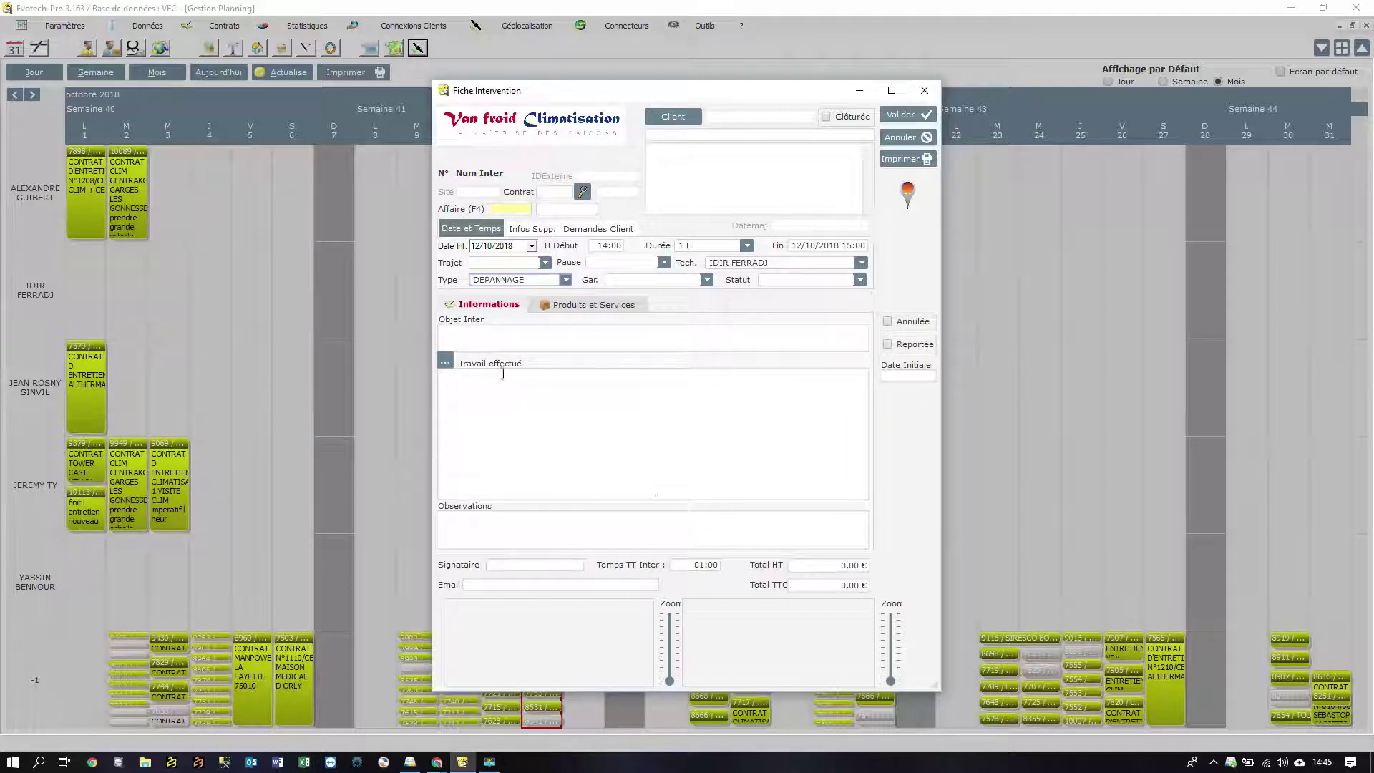
left_click(478, 339)
type("Interventio")
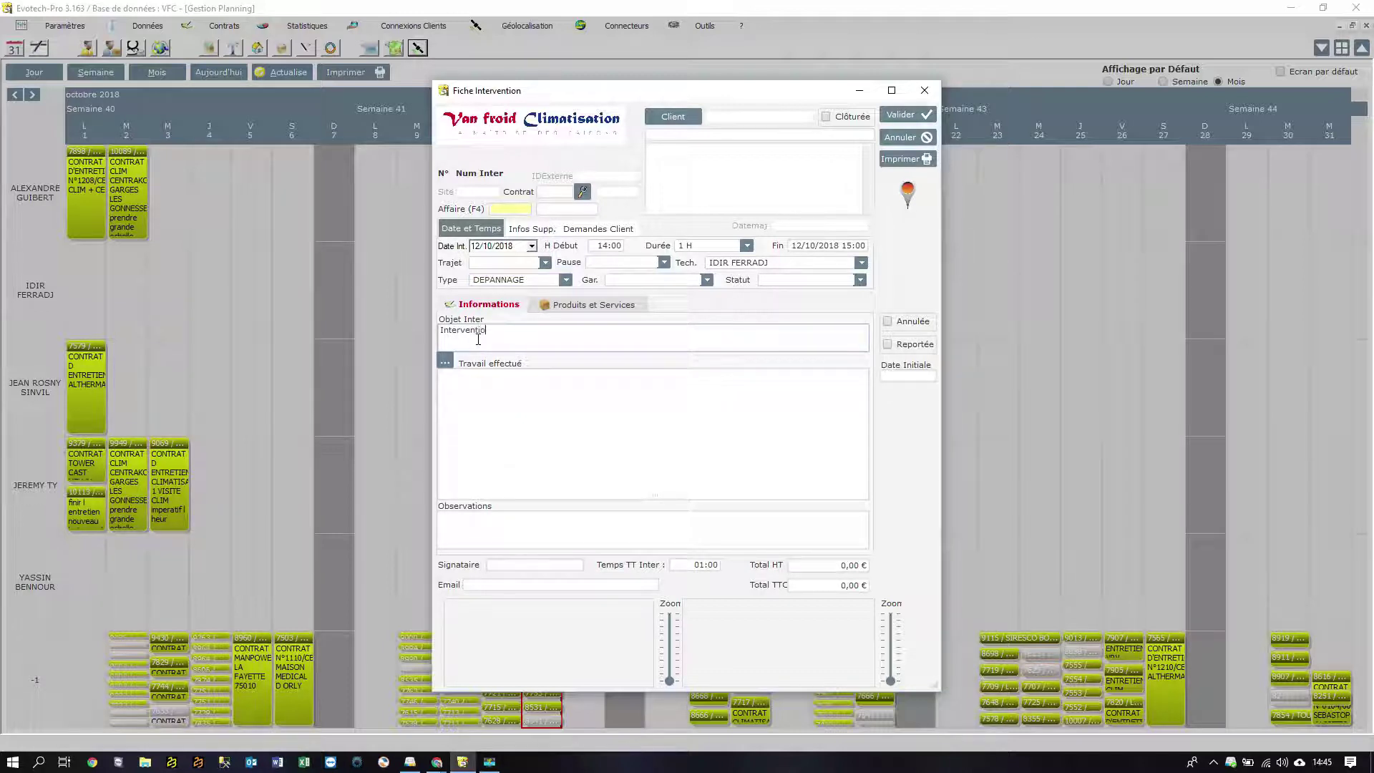
type("n Test 300")
key("BackSpace")
type("mander Jean-Paul")
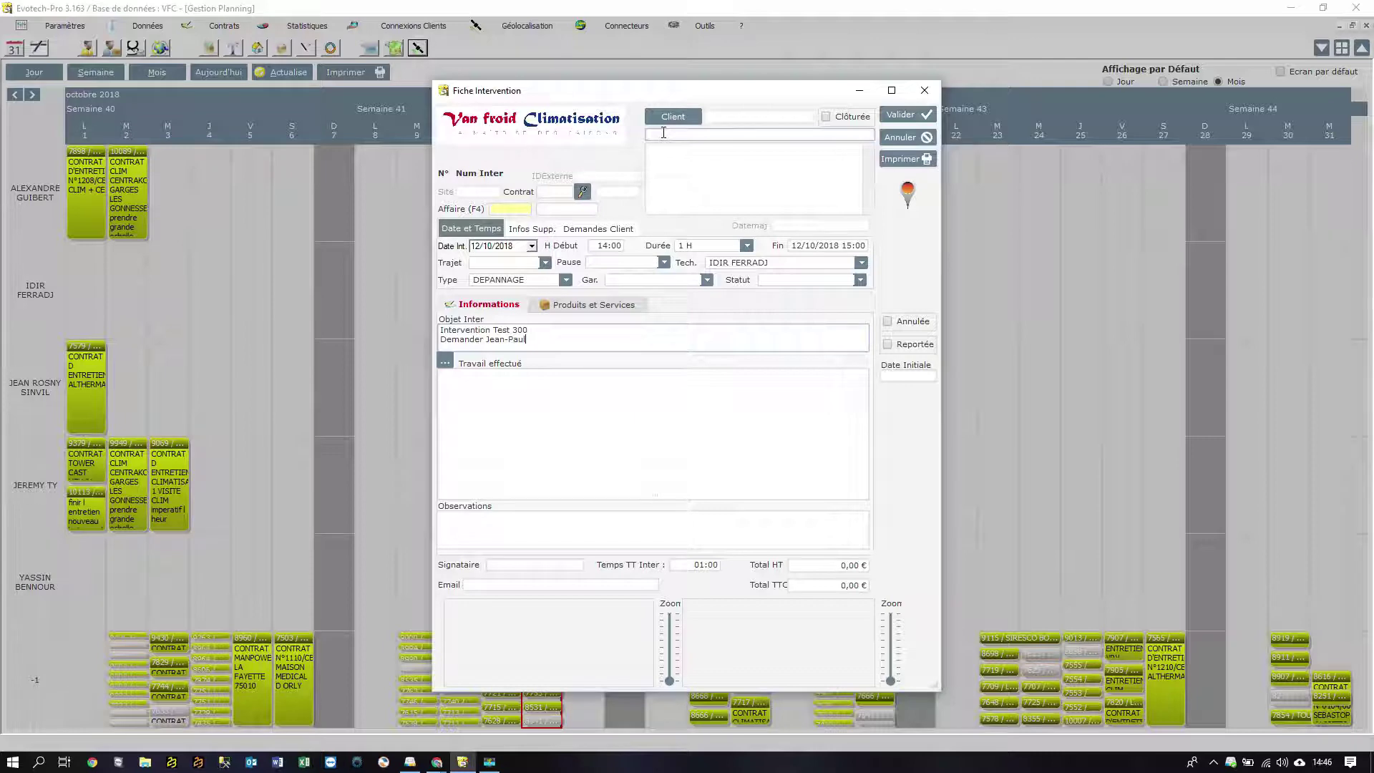
Assign the client MAIRIE DE CHAMPIGNY with its DECHETTERIE site, found by searching "mairi", and save the intervention.
left_click(675, 116)
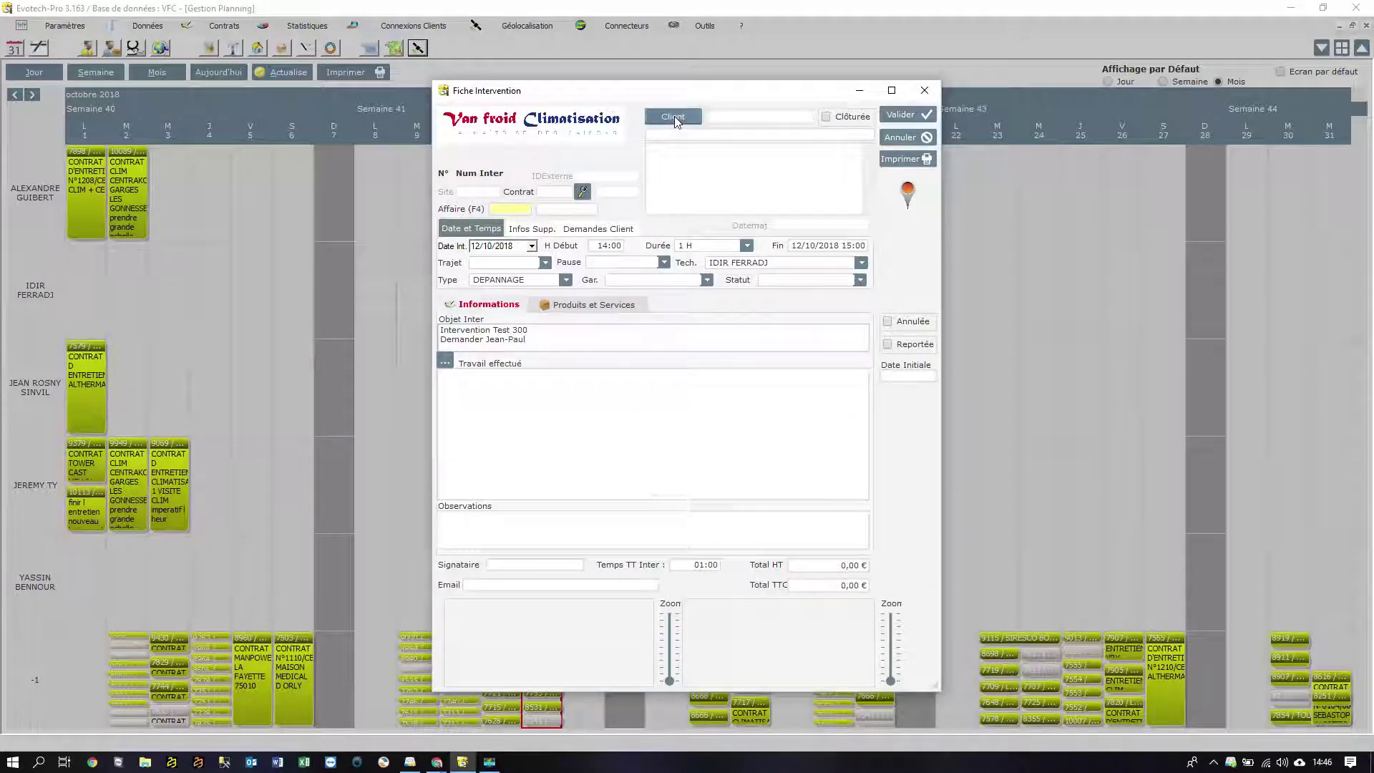
type("mairi")
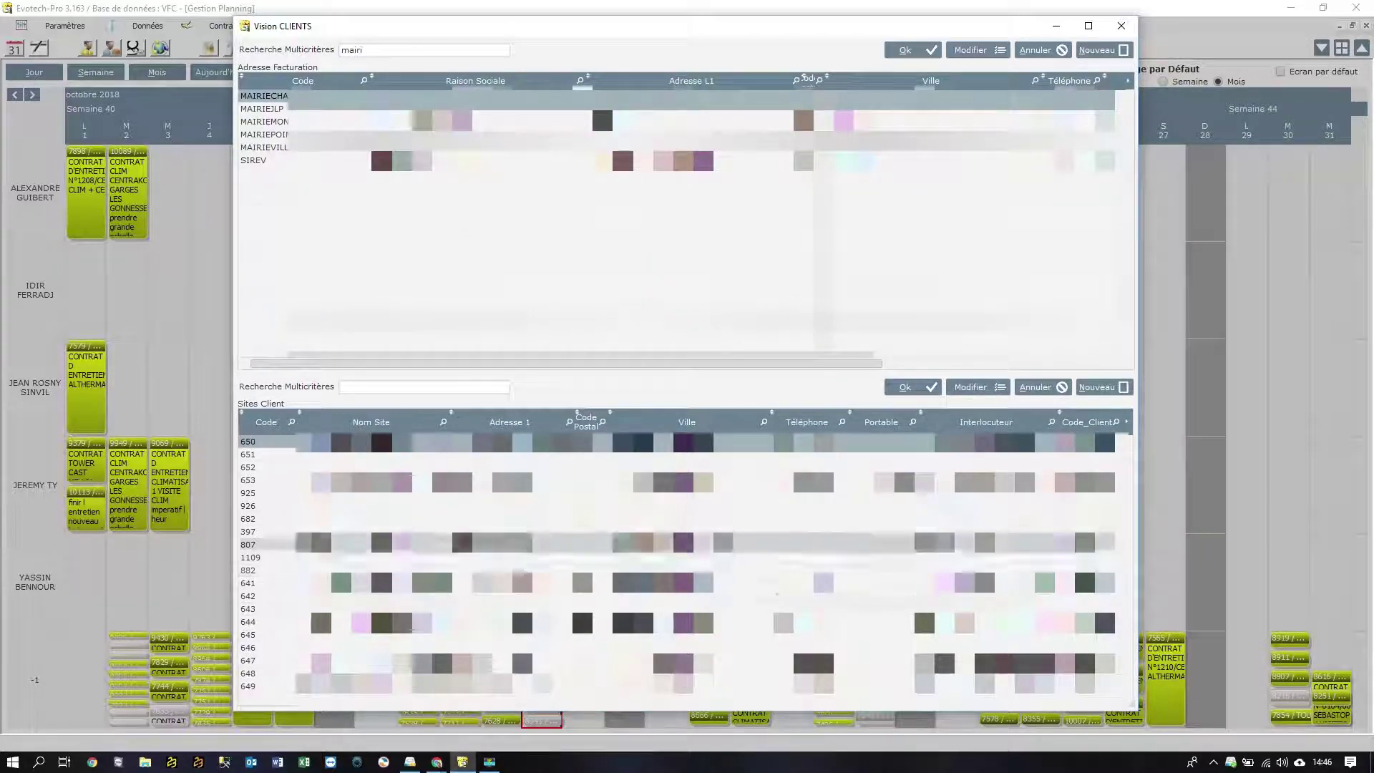
double_click(336, 570)
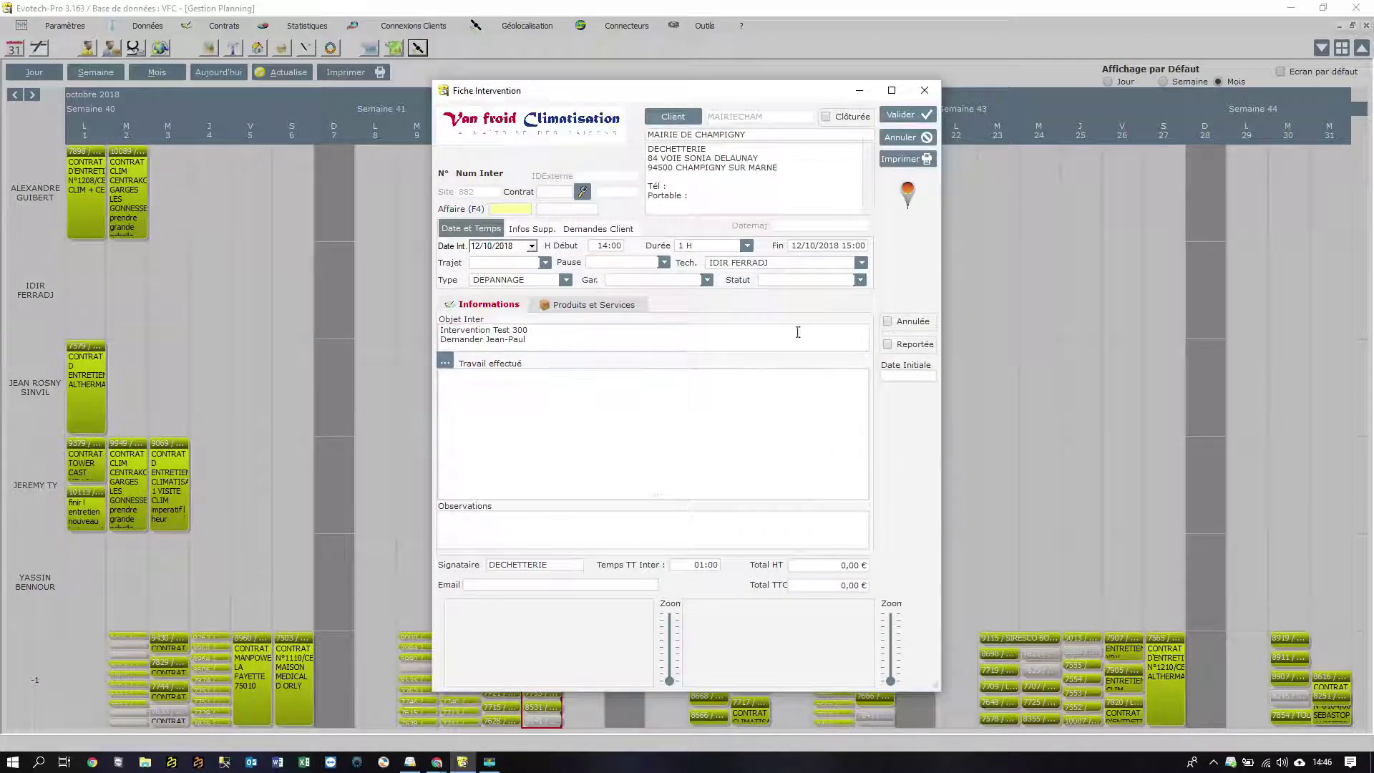
left_click(897, 114)
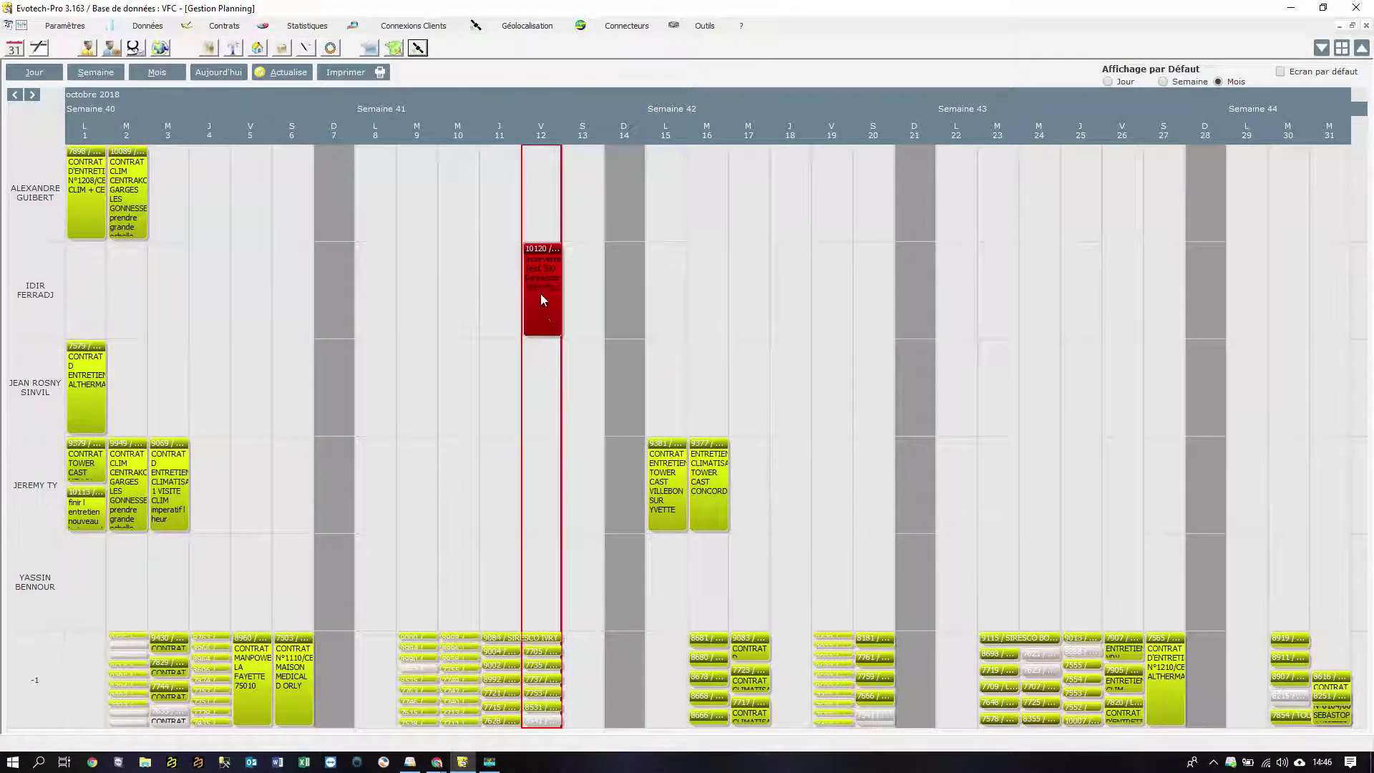
Review the saved intervention sheet without changes, switch to Google Agenda and check the 12 October event in the second technician's refreshed calendar, plus the first technician's calendar.
double_click(542, 300)
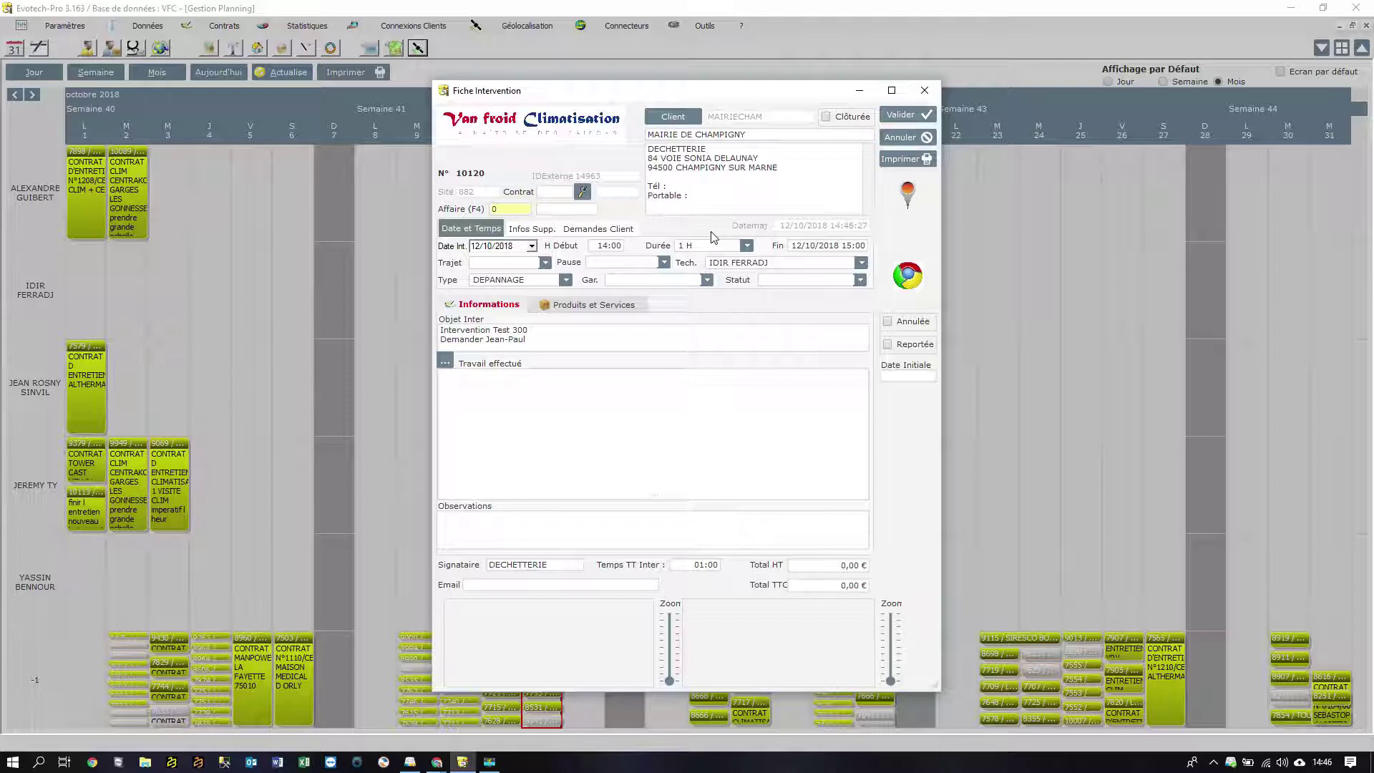
left_click(898, 139)
key("alt+Tab")
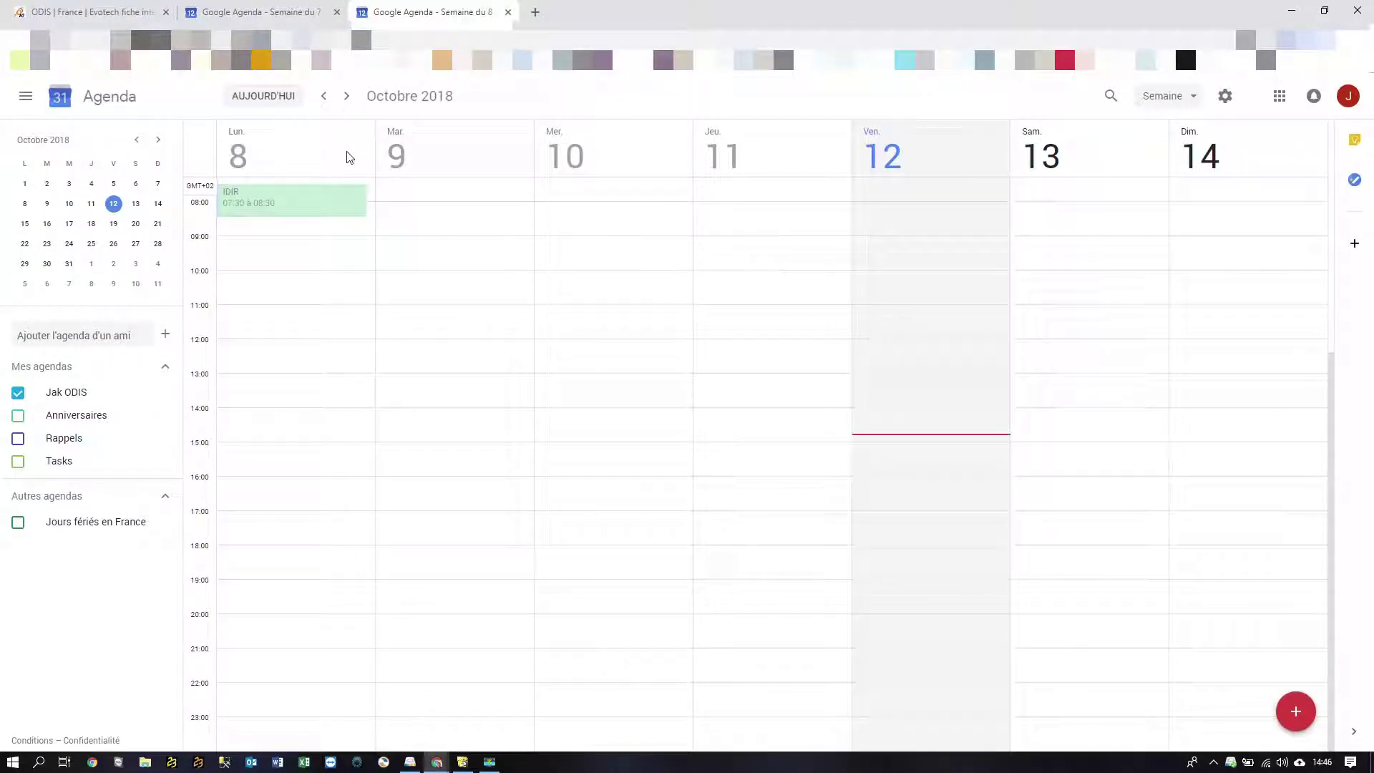
left_click(61, 41)
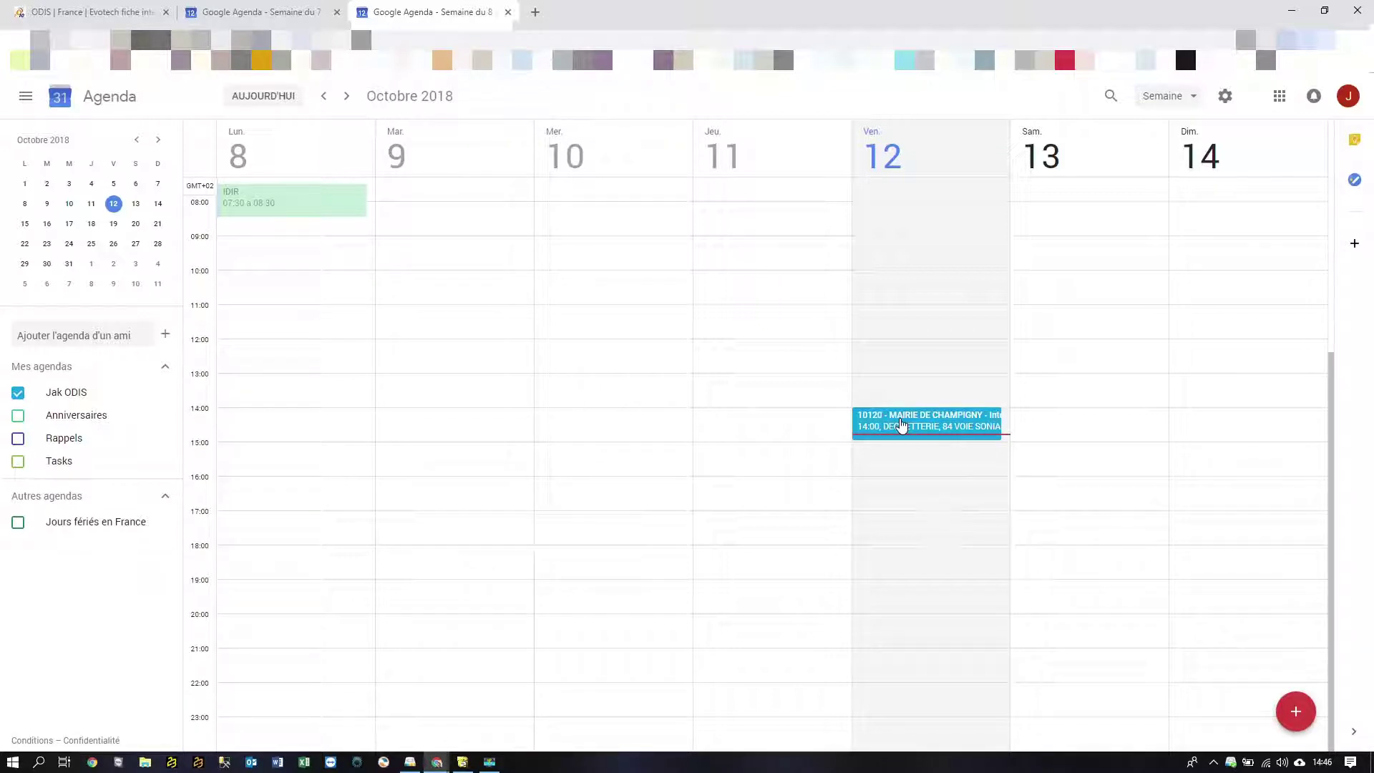
left_click(902, 426)
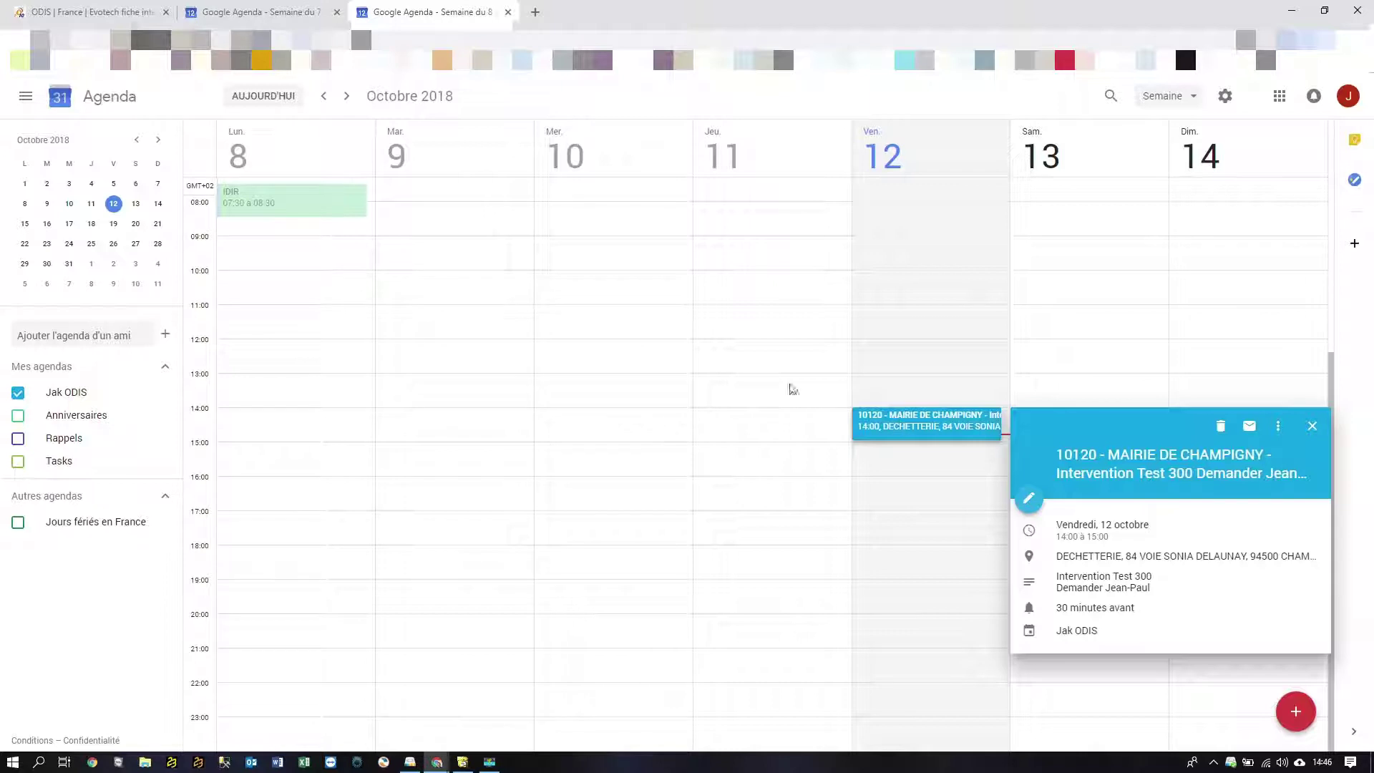
left_click(210, 13)
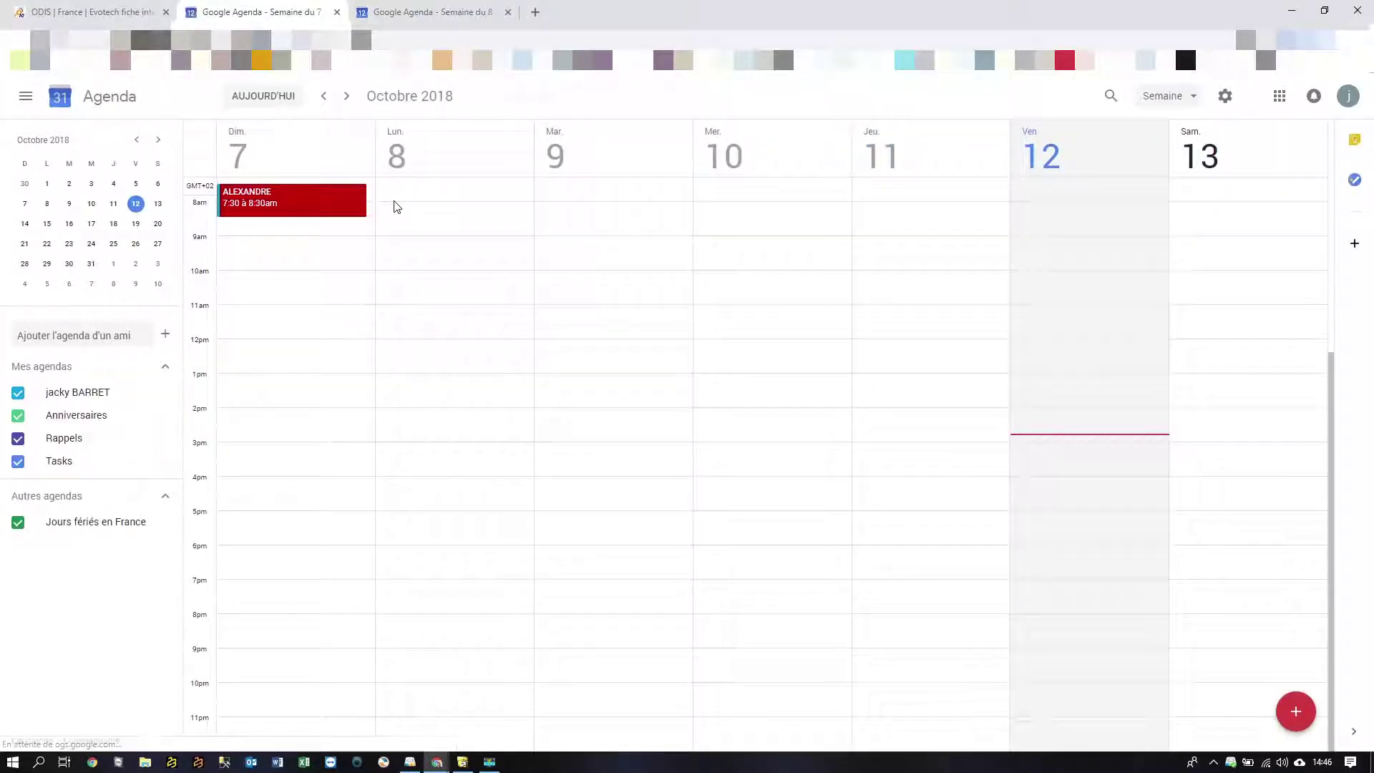
Switch back to Evotech-Pro, move the test intervention to 15 October for the same technician, and review its sheet without changes.
key("alt+Tab")
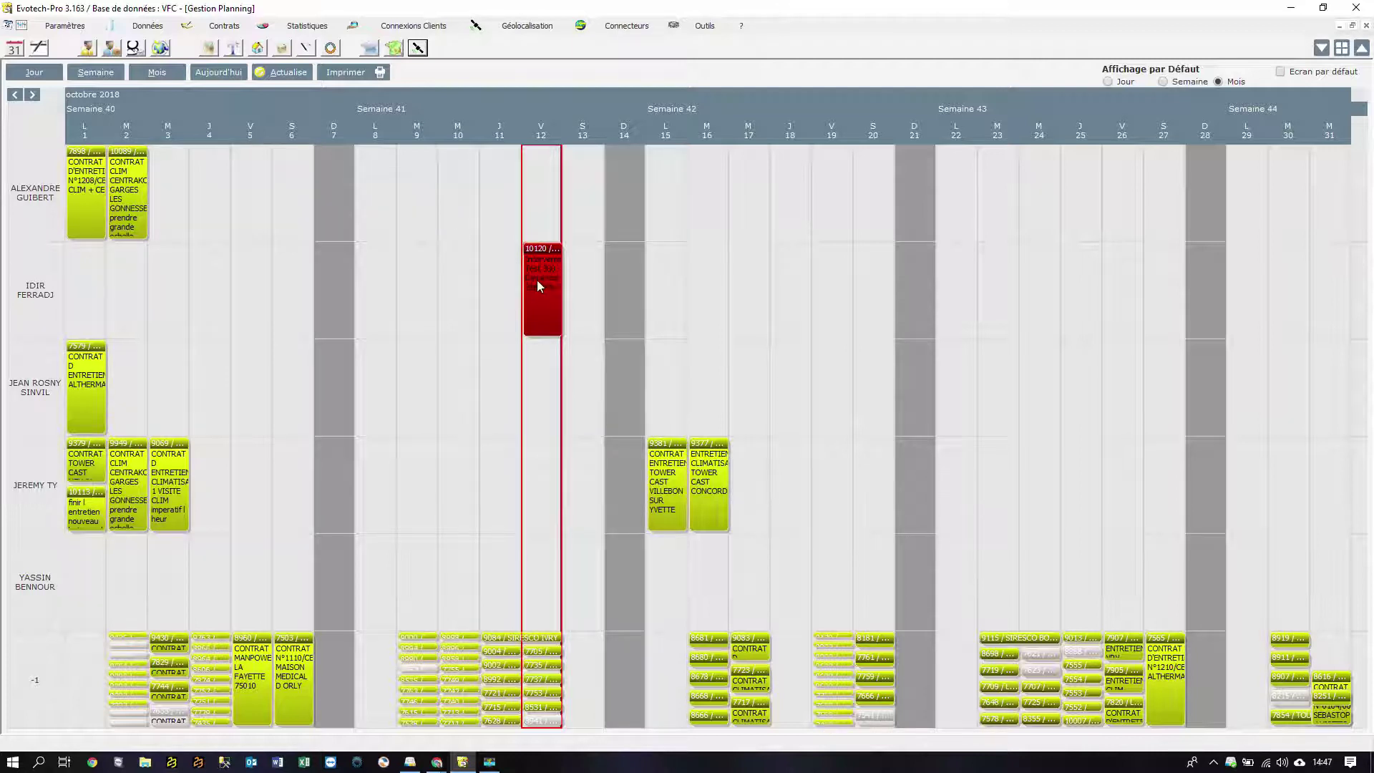
mouse_move(539, 284)
left_click_drag(538, 270, 659, 268)
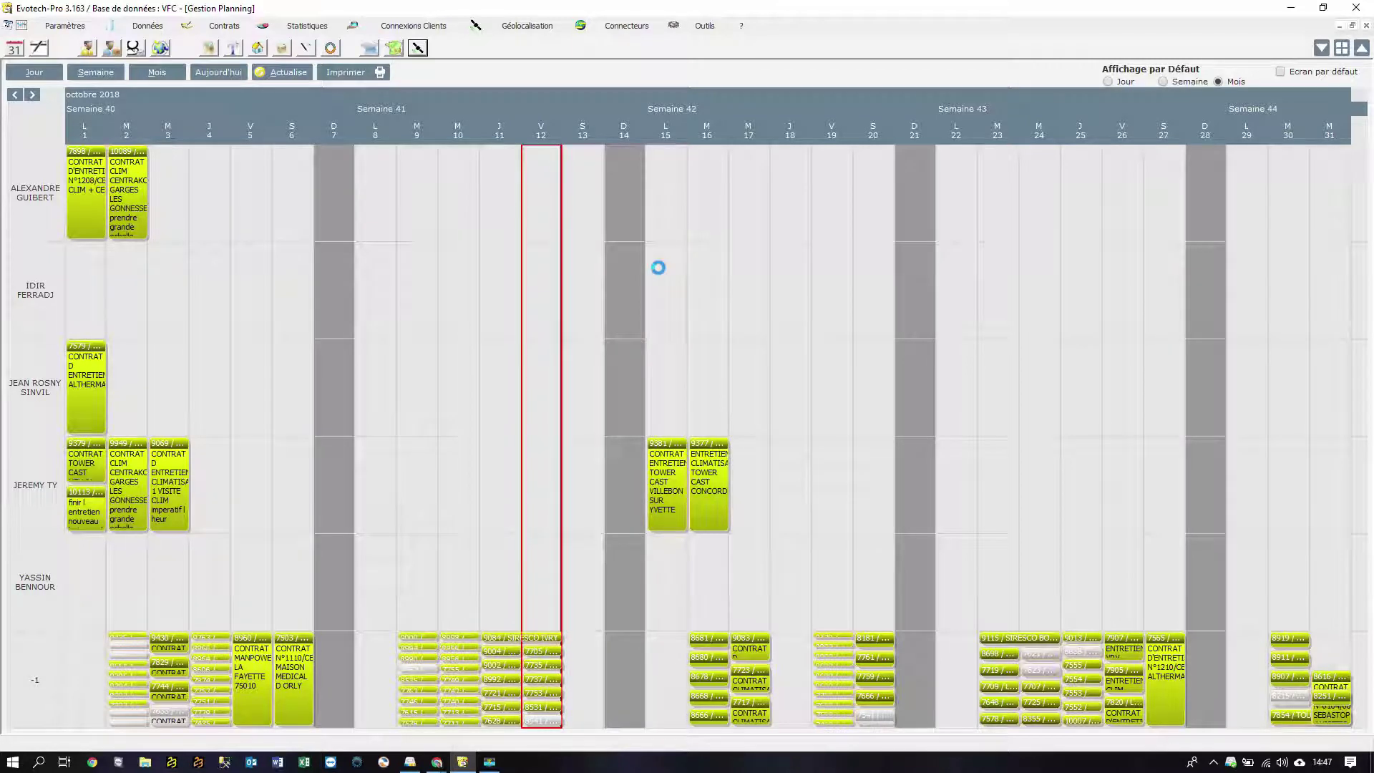
double_click(668, 261)
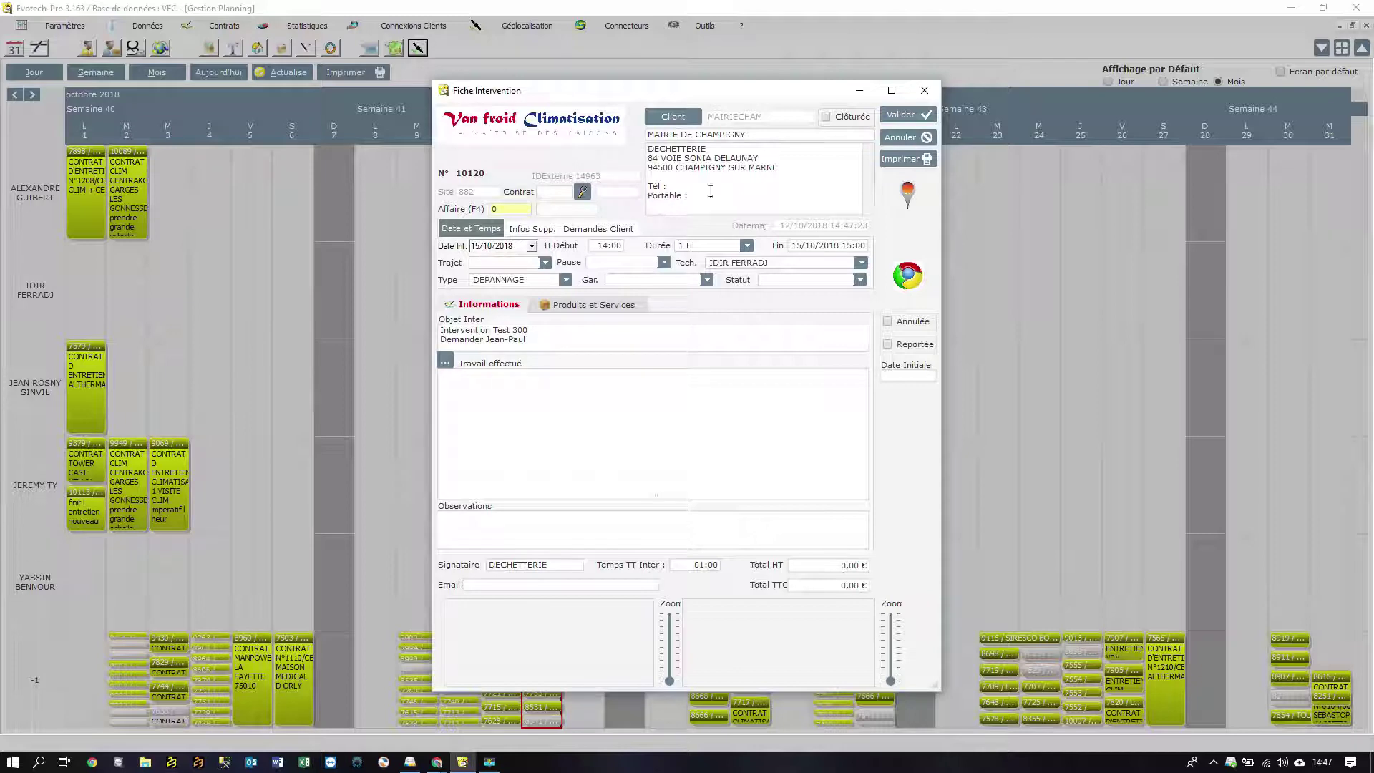
left_click(906, 137)
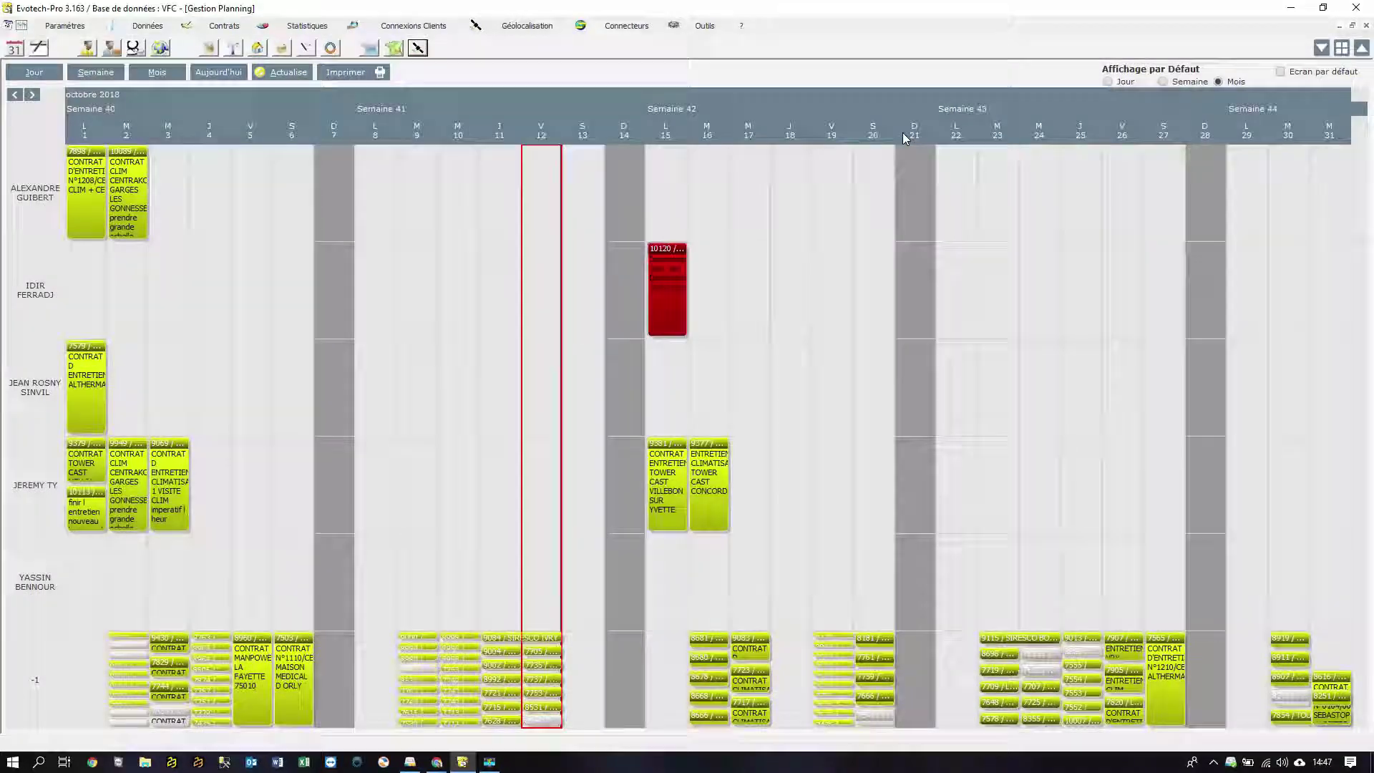
Switch to Google Agenda, refresh the second technician's calendar and examine the event on 15 October.
key("alt+Tab")
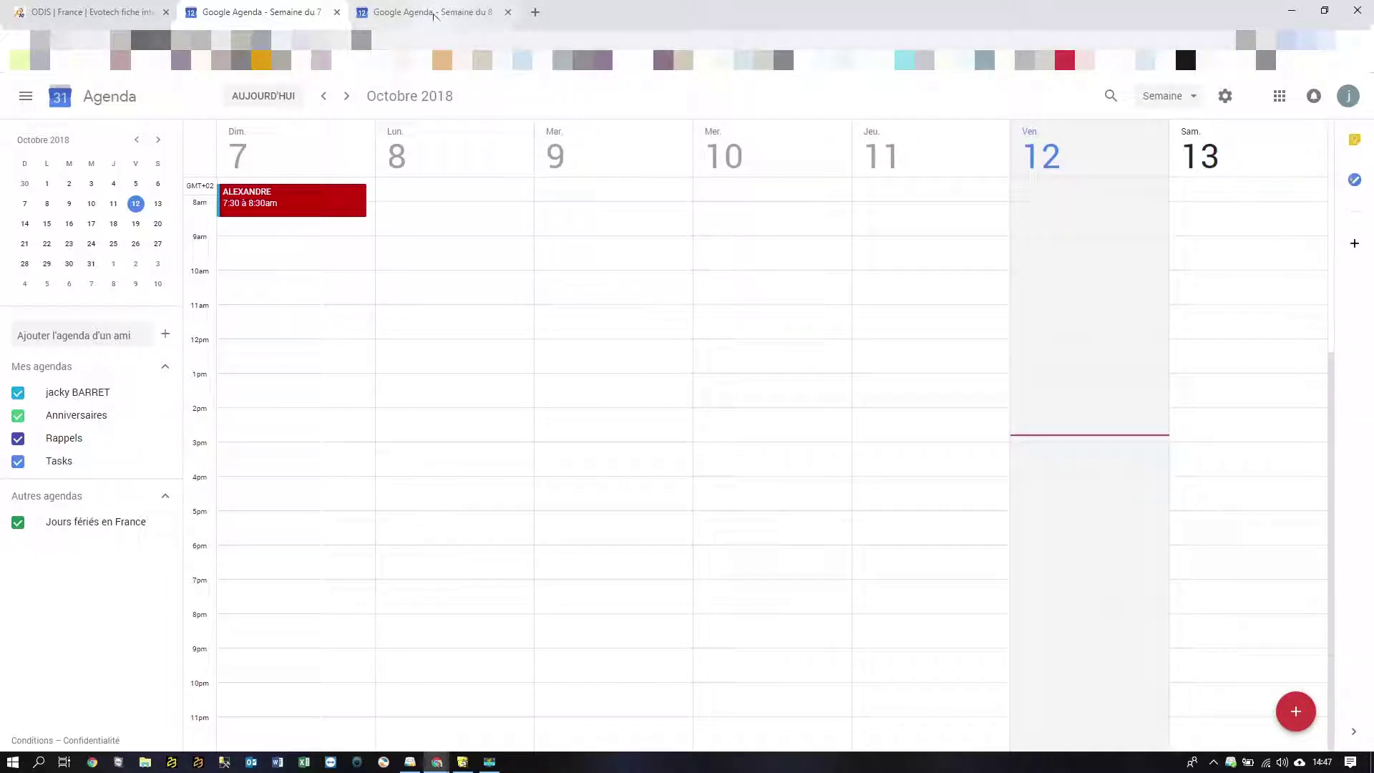
left_click(429, 12)
key("F5")
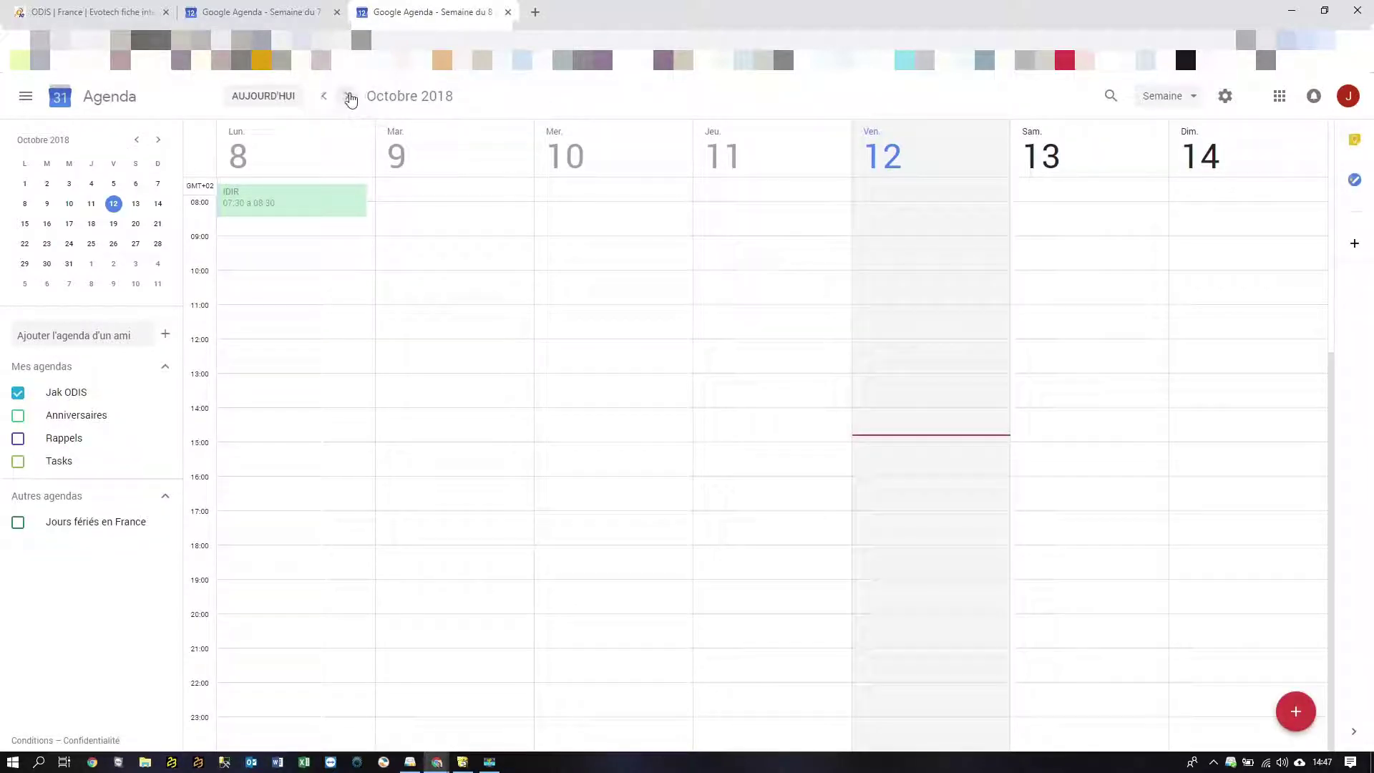
left_click(347, 96)
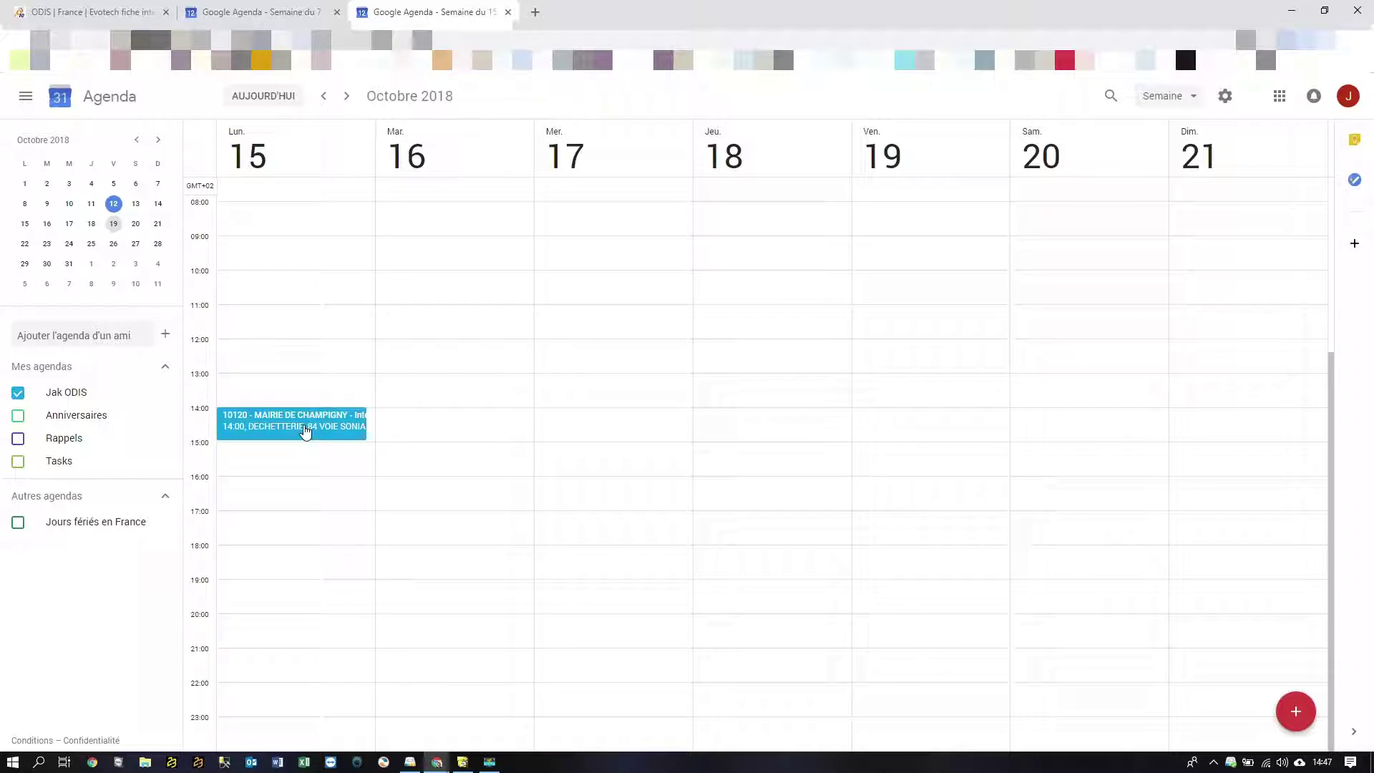
left_click(307, 429)
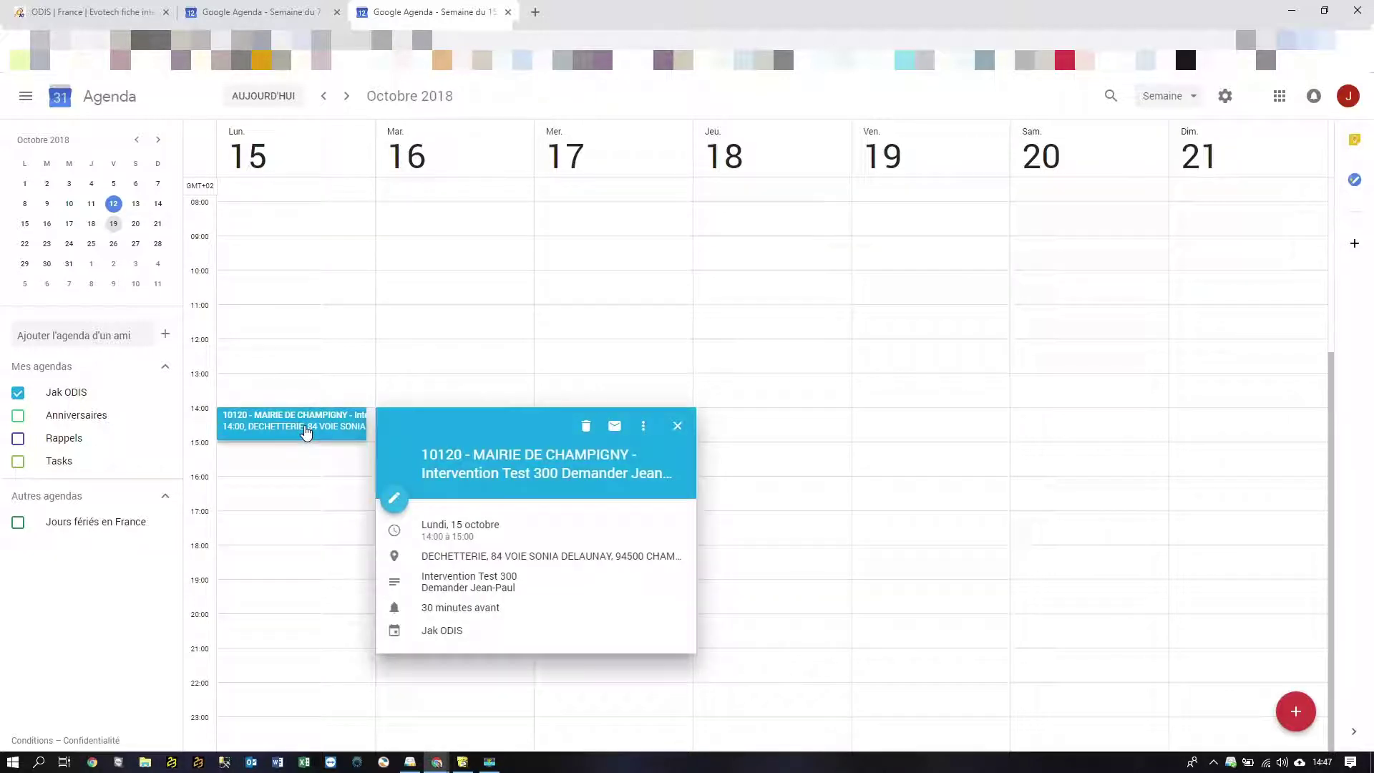
Switch back to Evotech-Pro, move the test intervention to the first technician on 13 October, and review its sheet without changes.
key("alt+Tab")
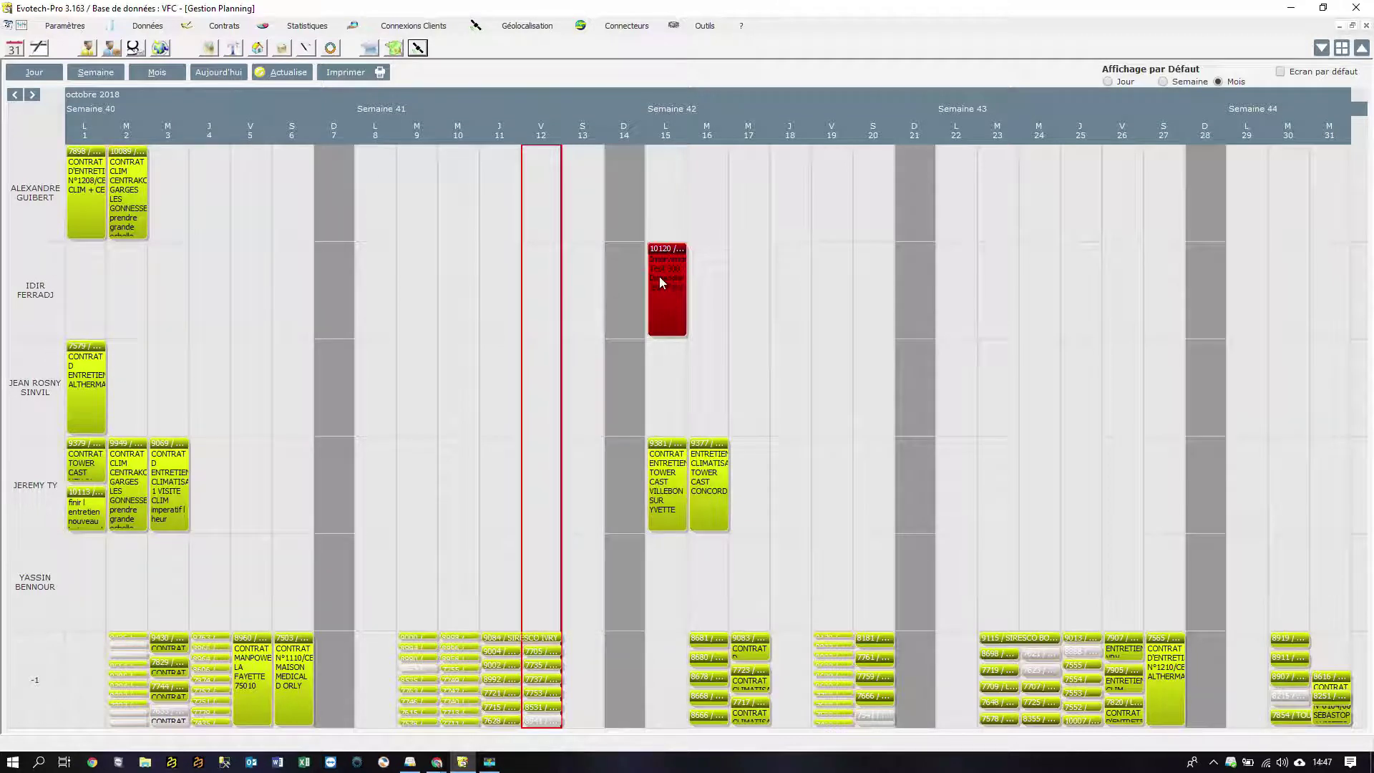
mouse_move(660, 282)
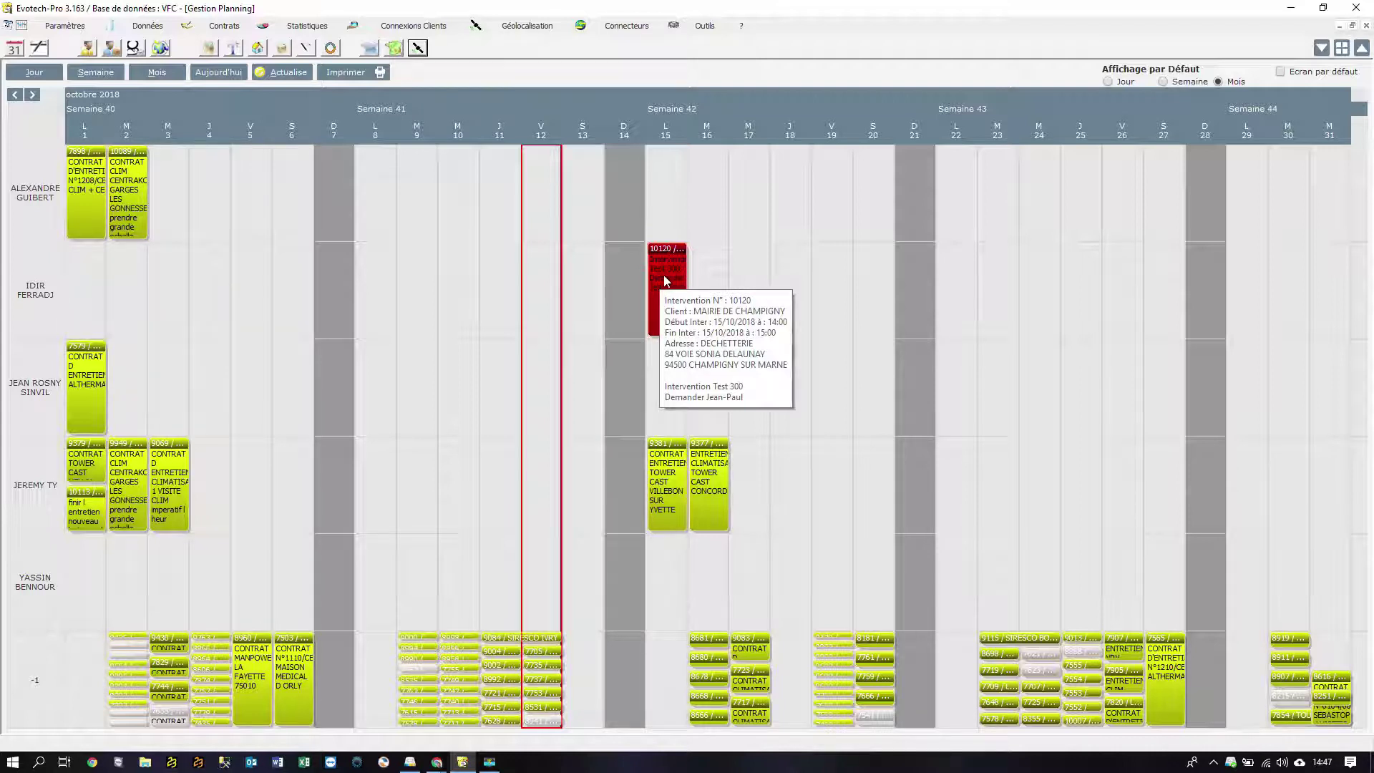
left_click_drag(664, 281, 593, 192)
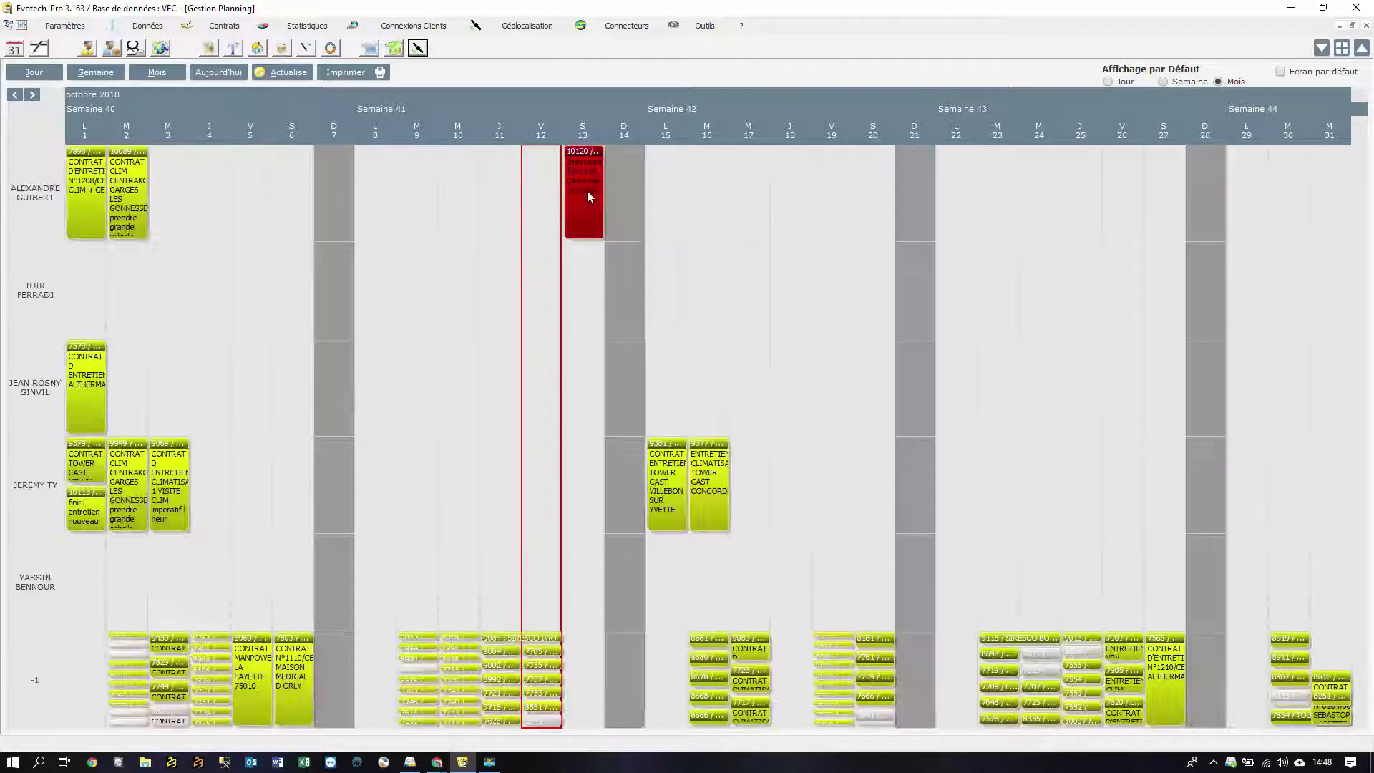
double_click(586, 187)
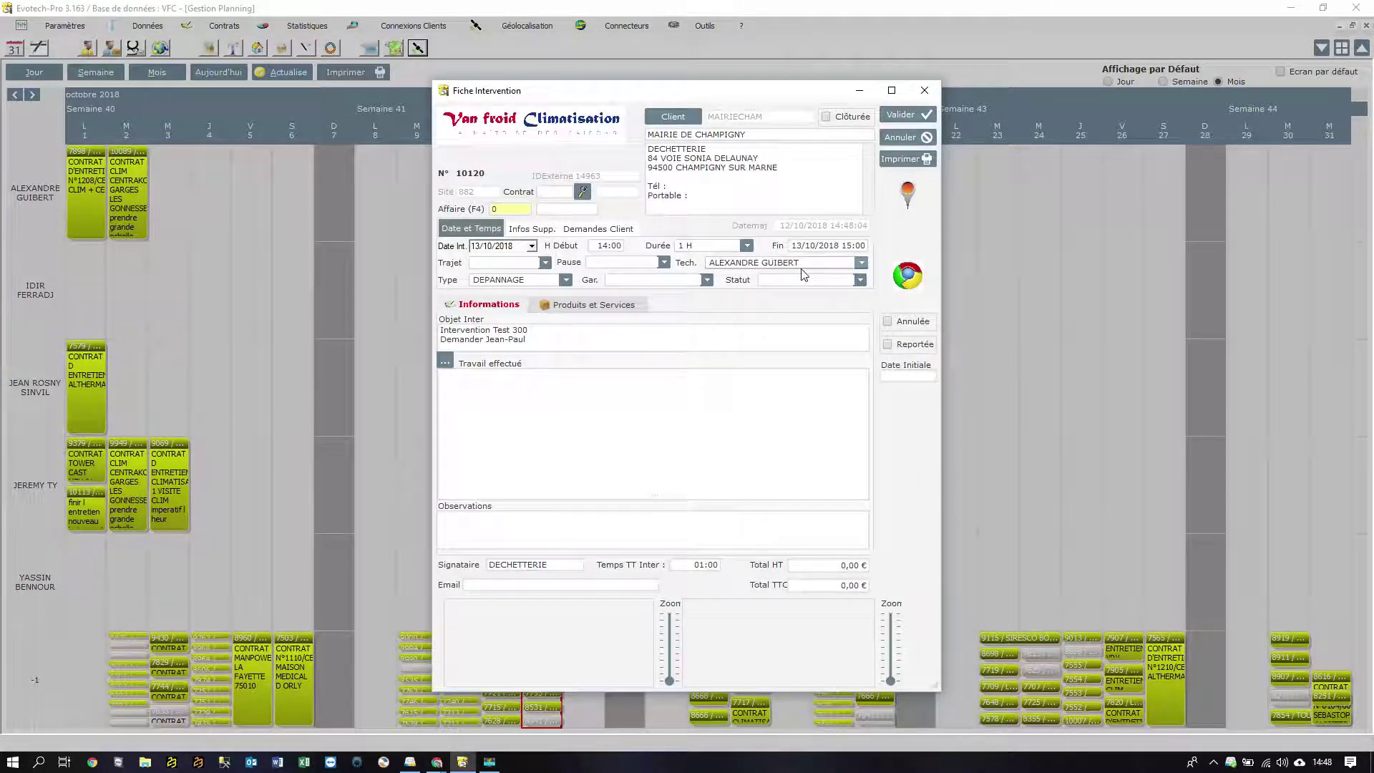
left_click(900, 138)
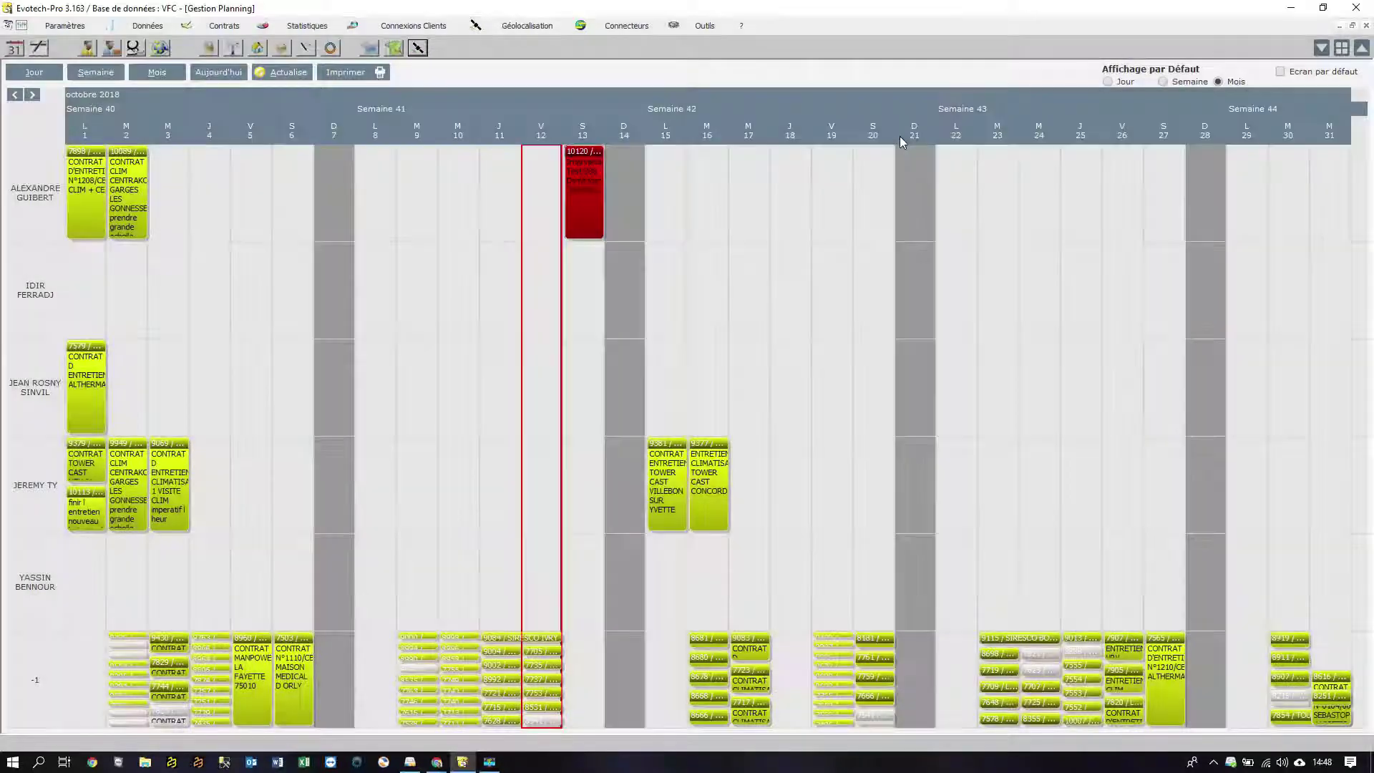
Switch to Google Agenda and check the second technician's refreshed calendar for the weeks of 15 and 8 October.
key("alt+Tab")
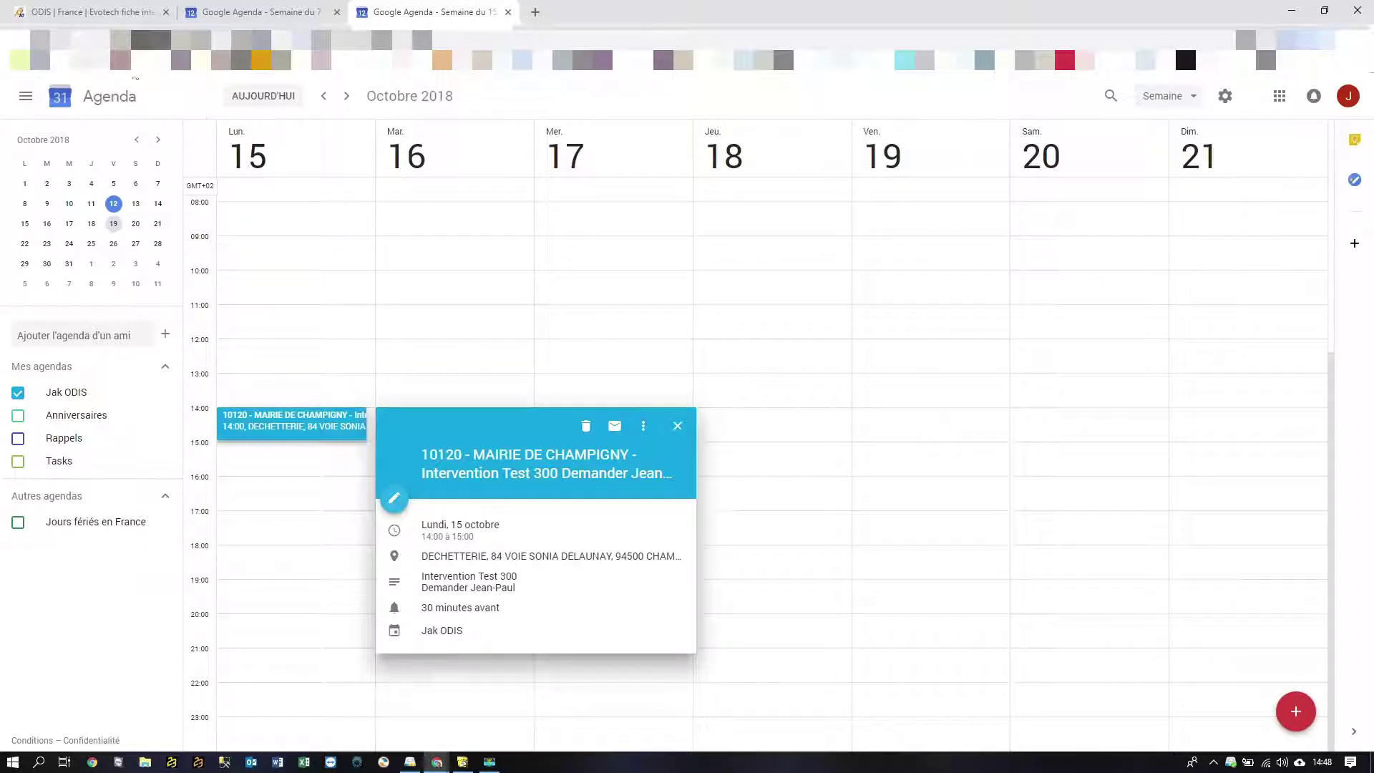
left_click(60, 40)
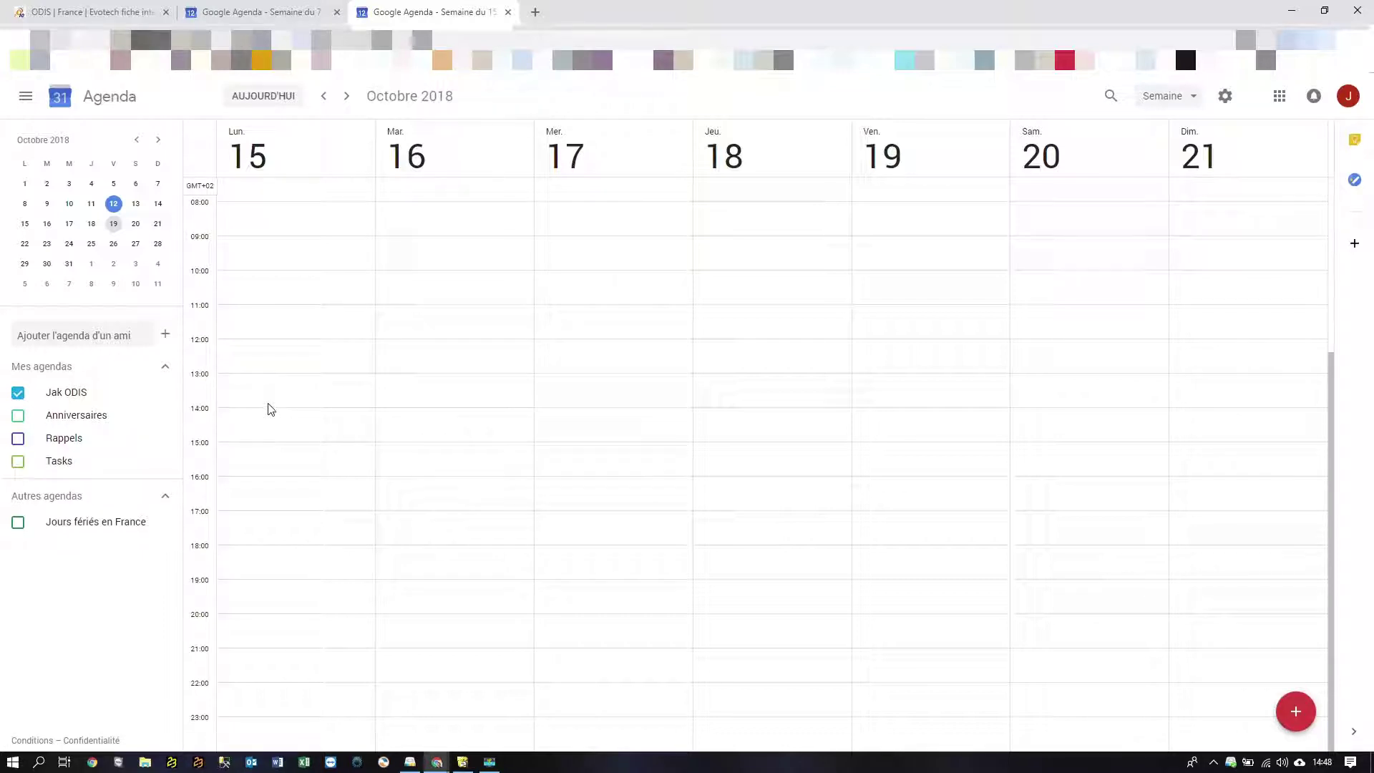
left_click(323, 96)
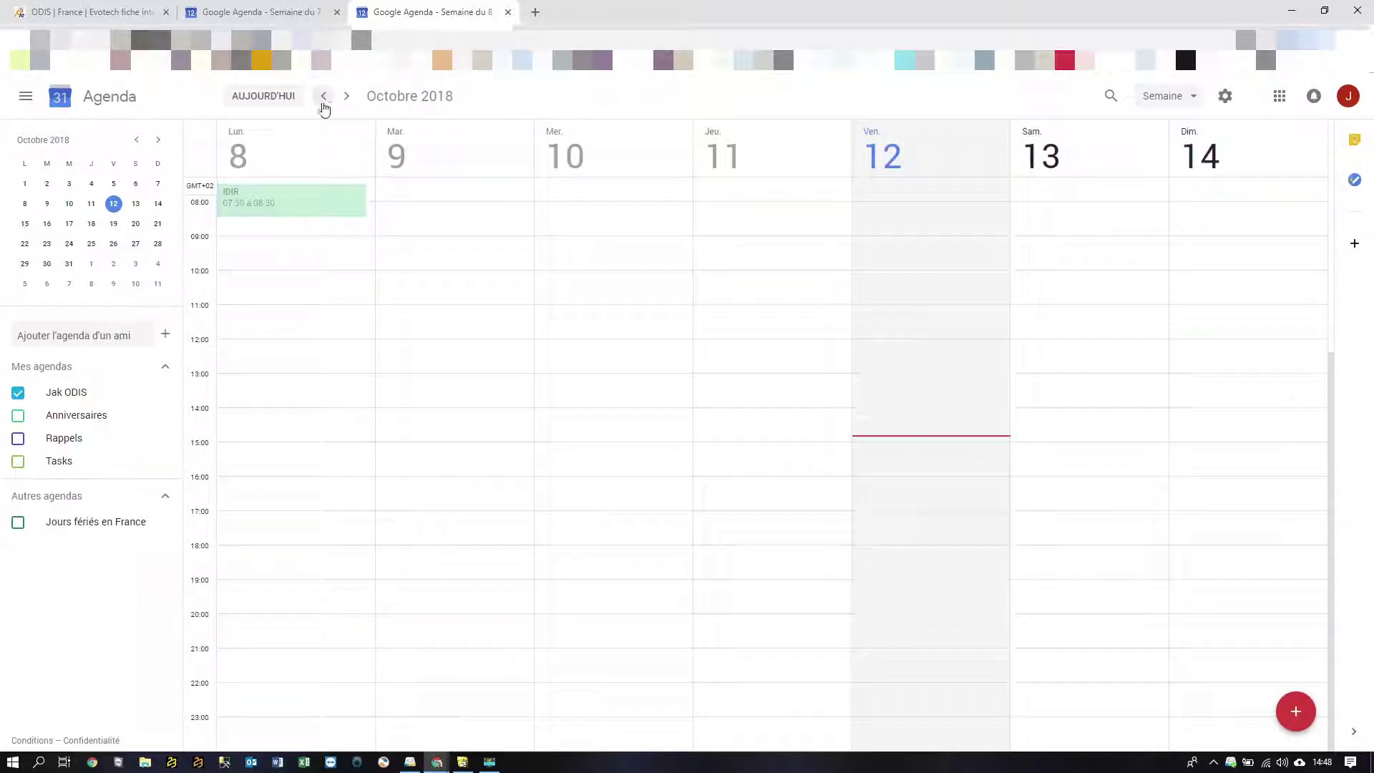
left_click(60, 40)
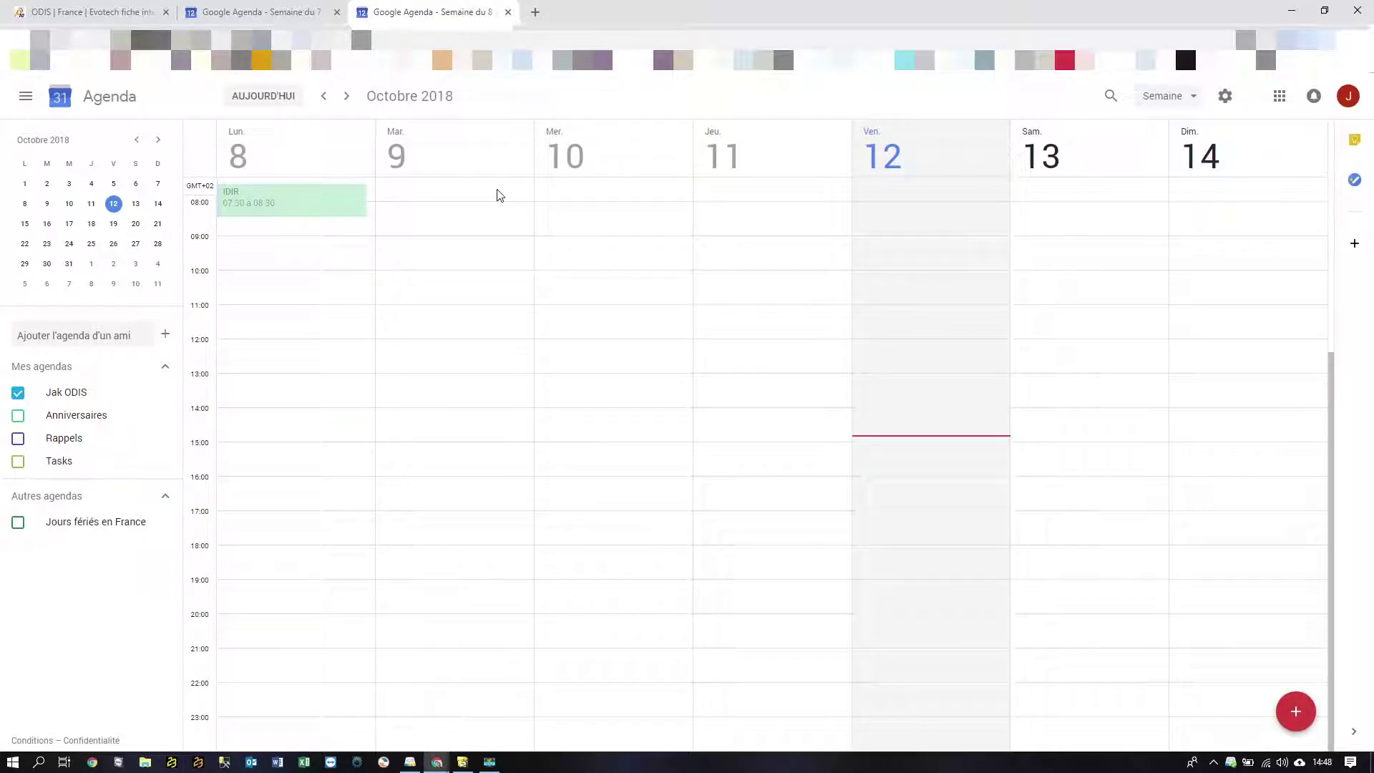
Refresh the first technician's Google Agenda calendar and examine the event on 13 October.
left_click(281, 15)
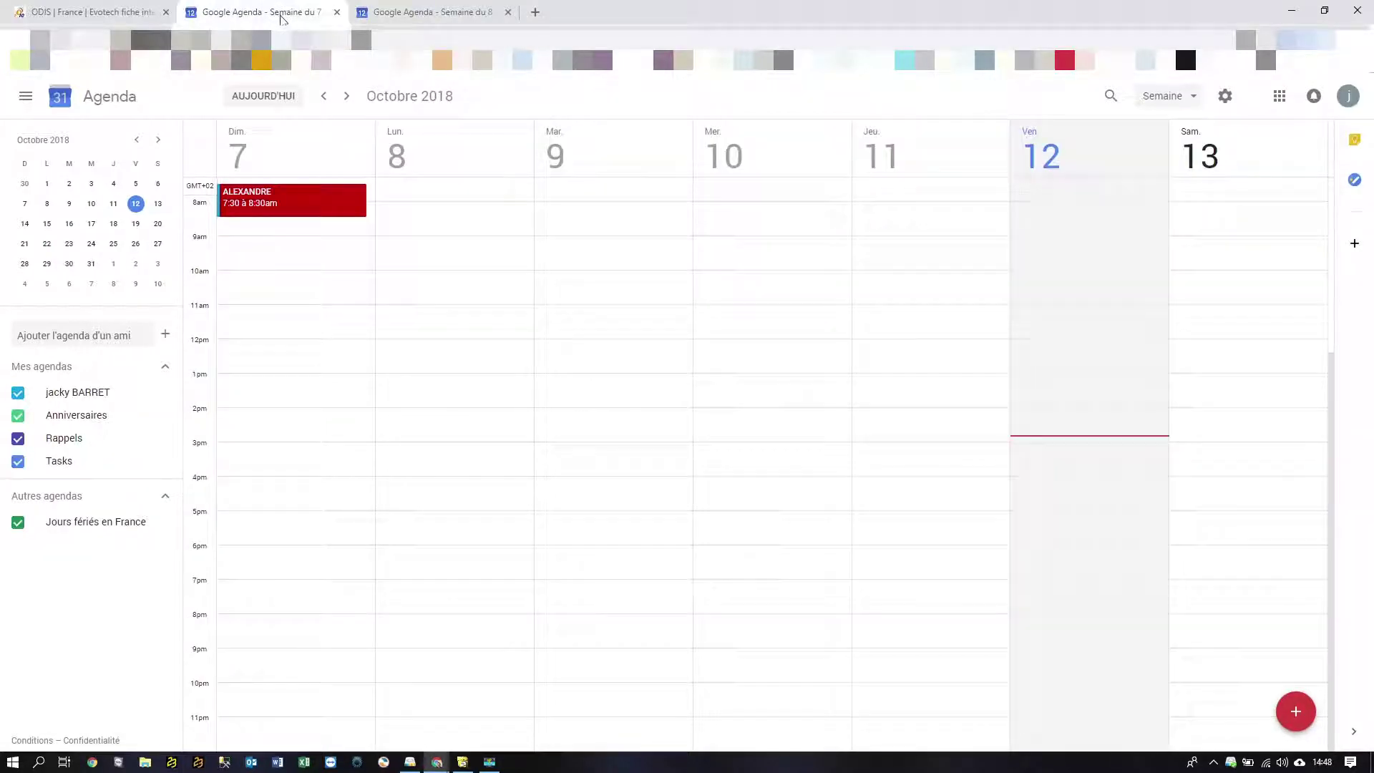
left_click(60, 39)
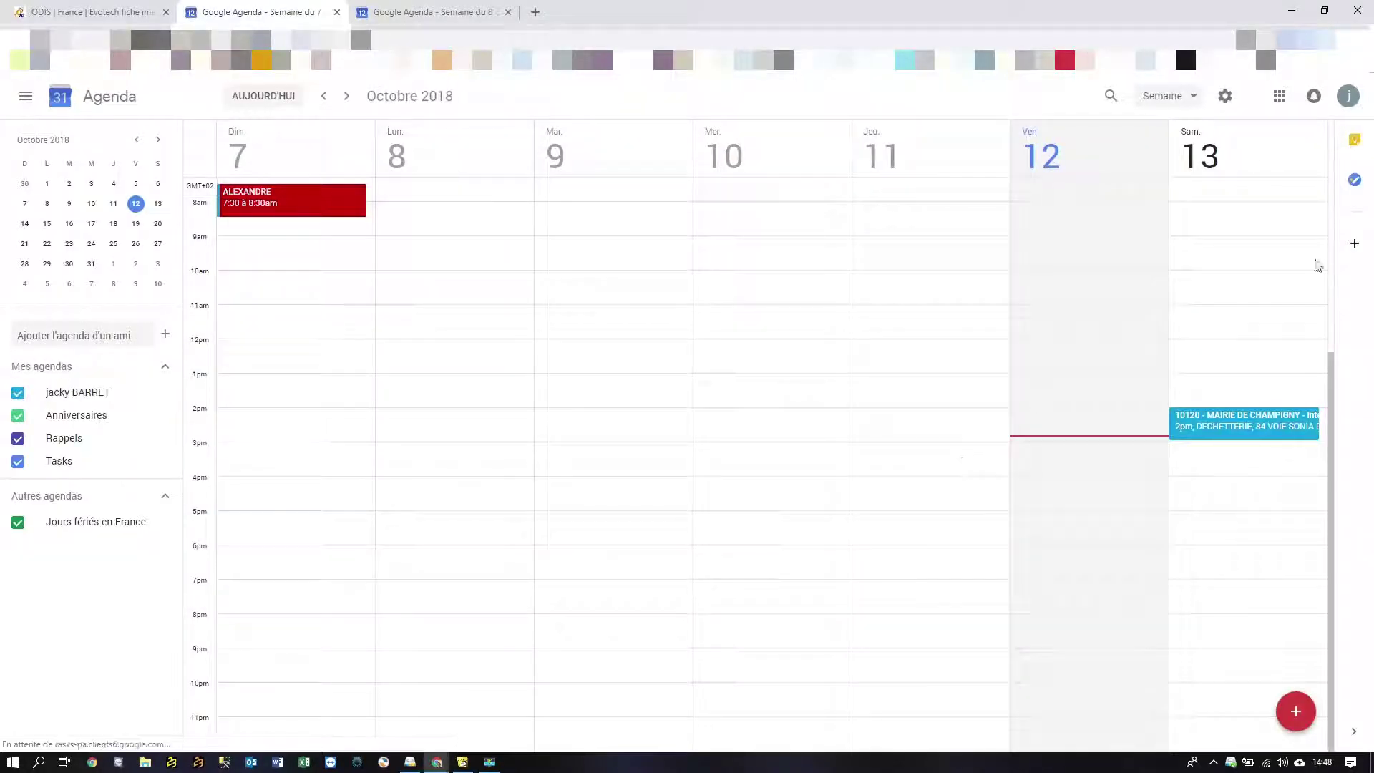
left_click(1235, 424)
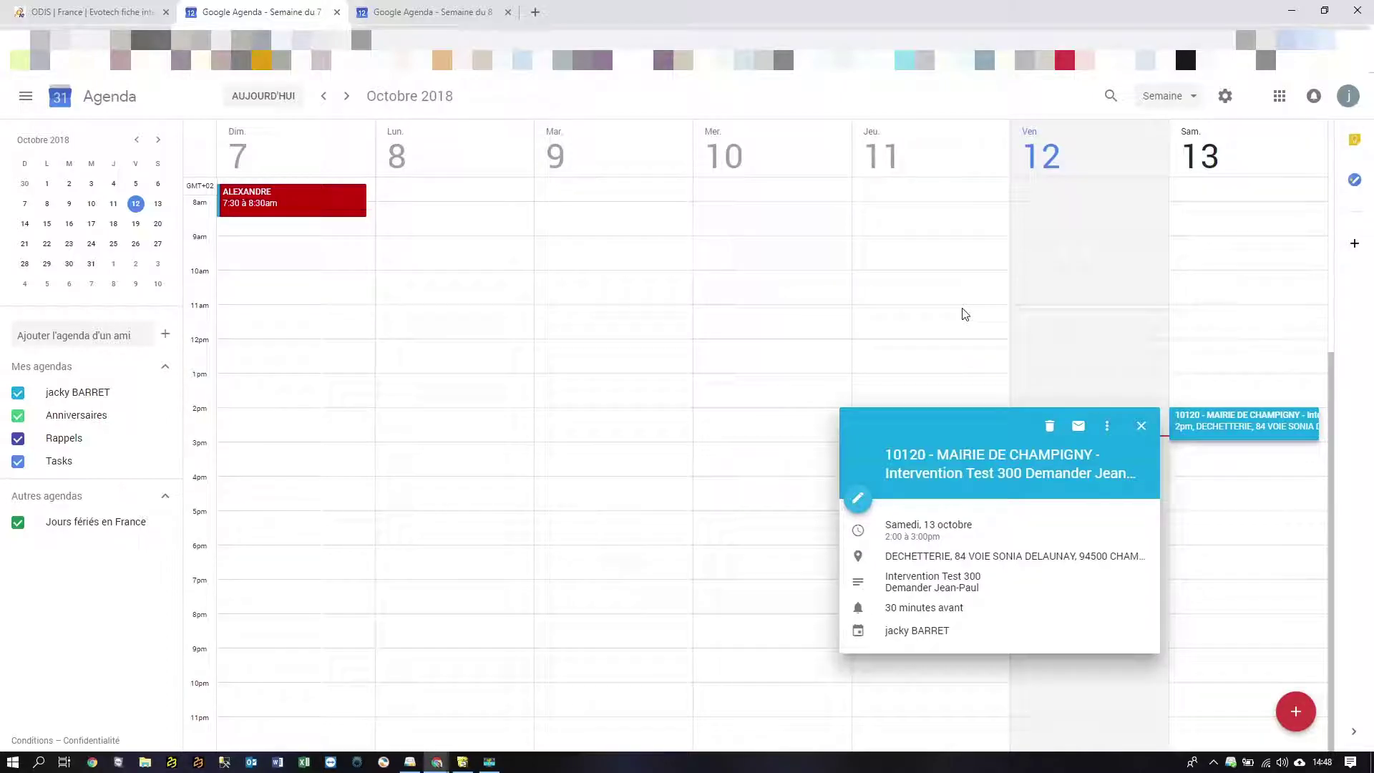
Delete the test intervention on 13 October from the Evotech-Pro planning and check the first technician's refreshed Google Agenda calendar.
key("alt+Tab")
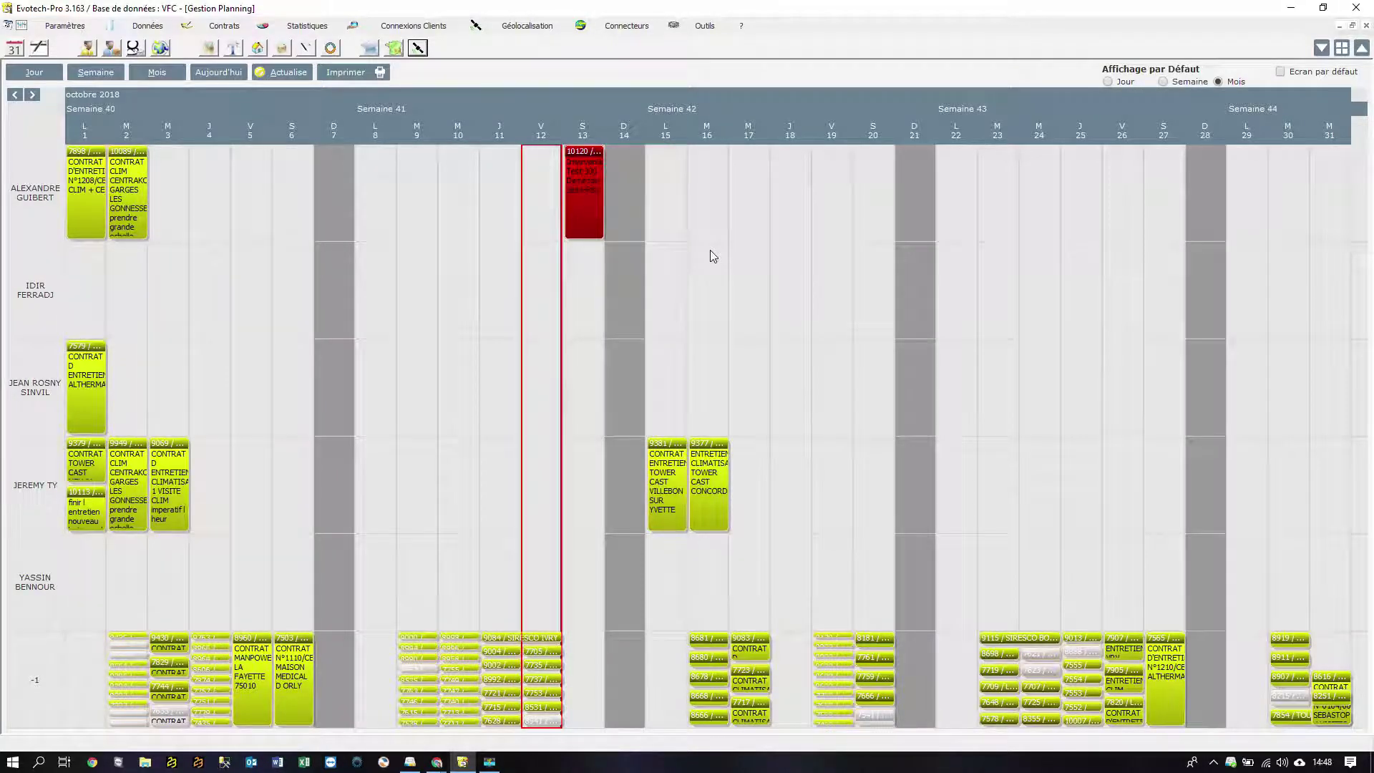
mouse_move(574, 202)
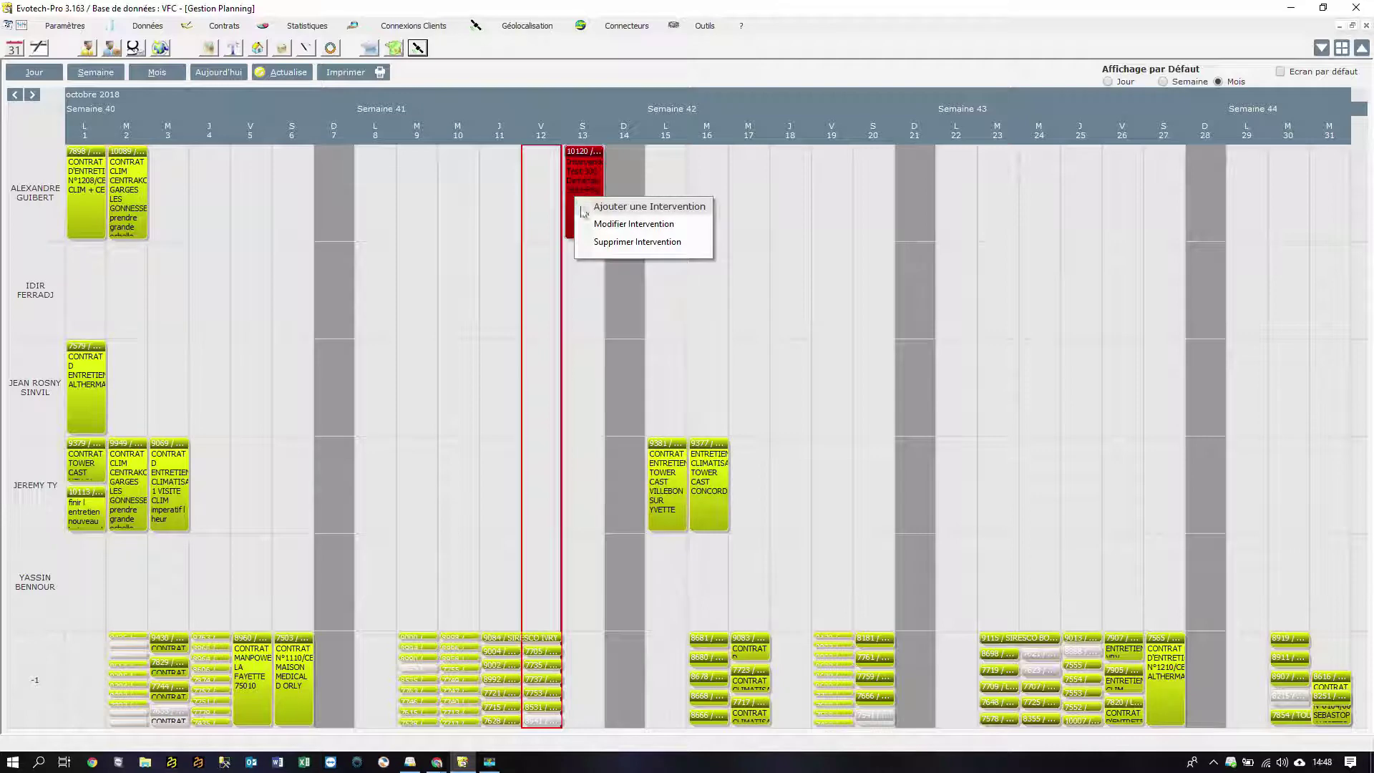
left_click(621, 243)
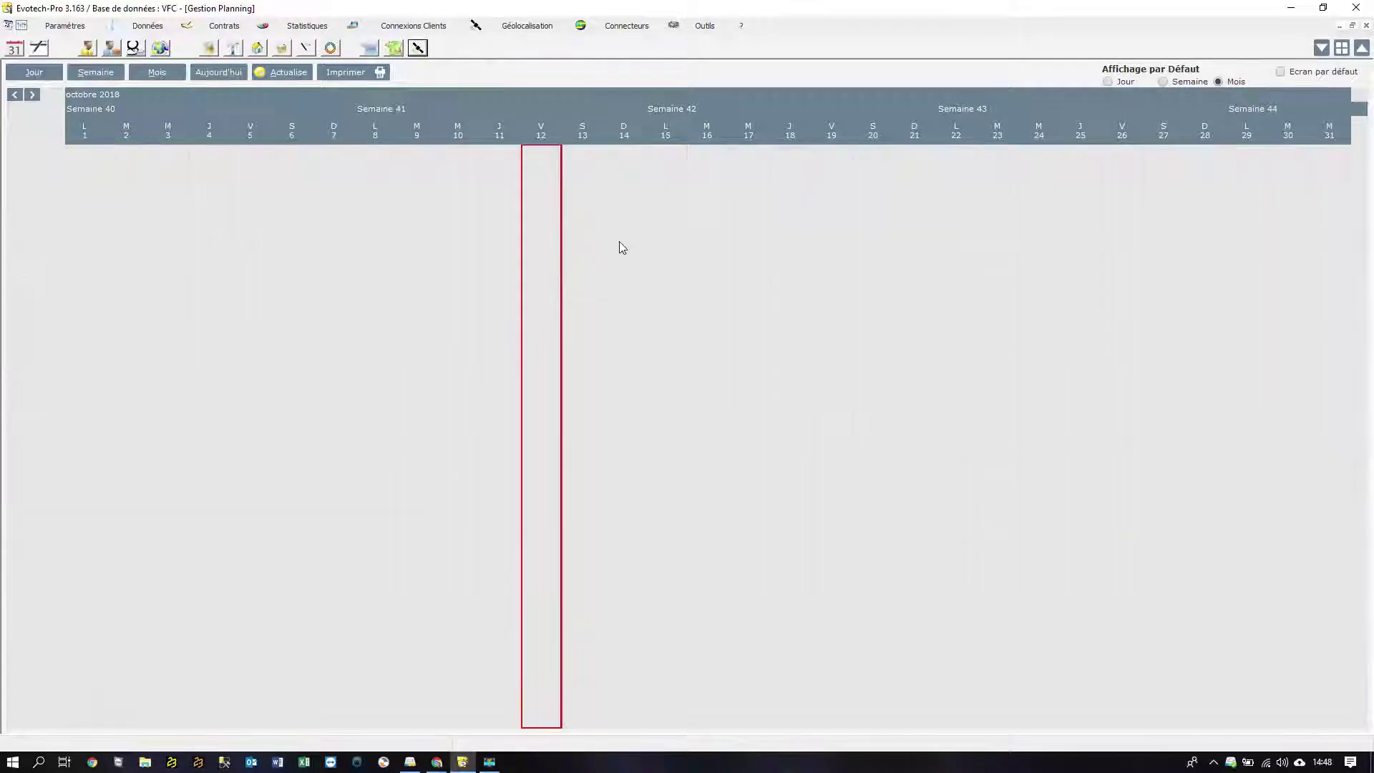
key("alt+Tab")
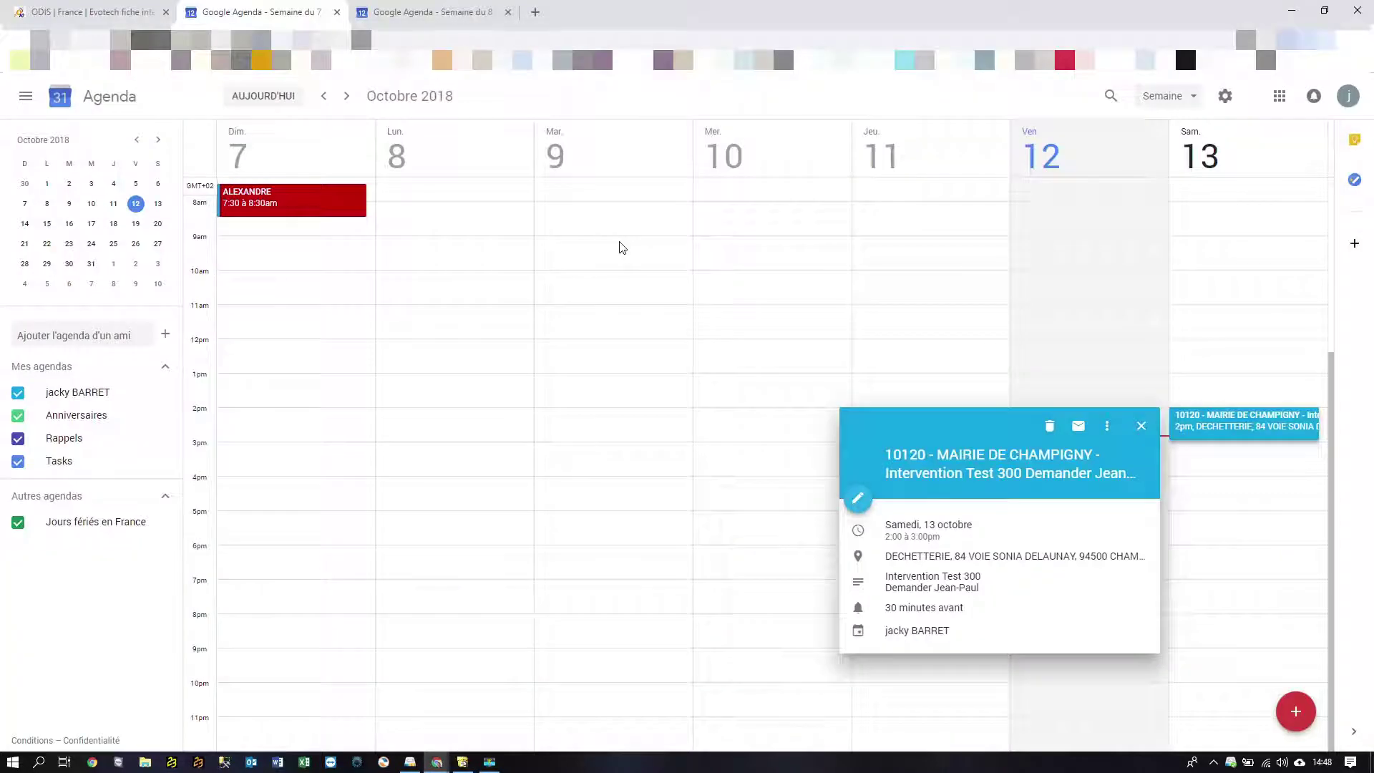
left_click(61, 37)
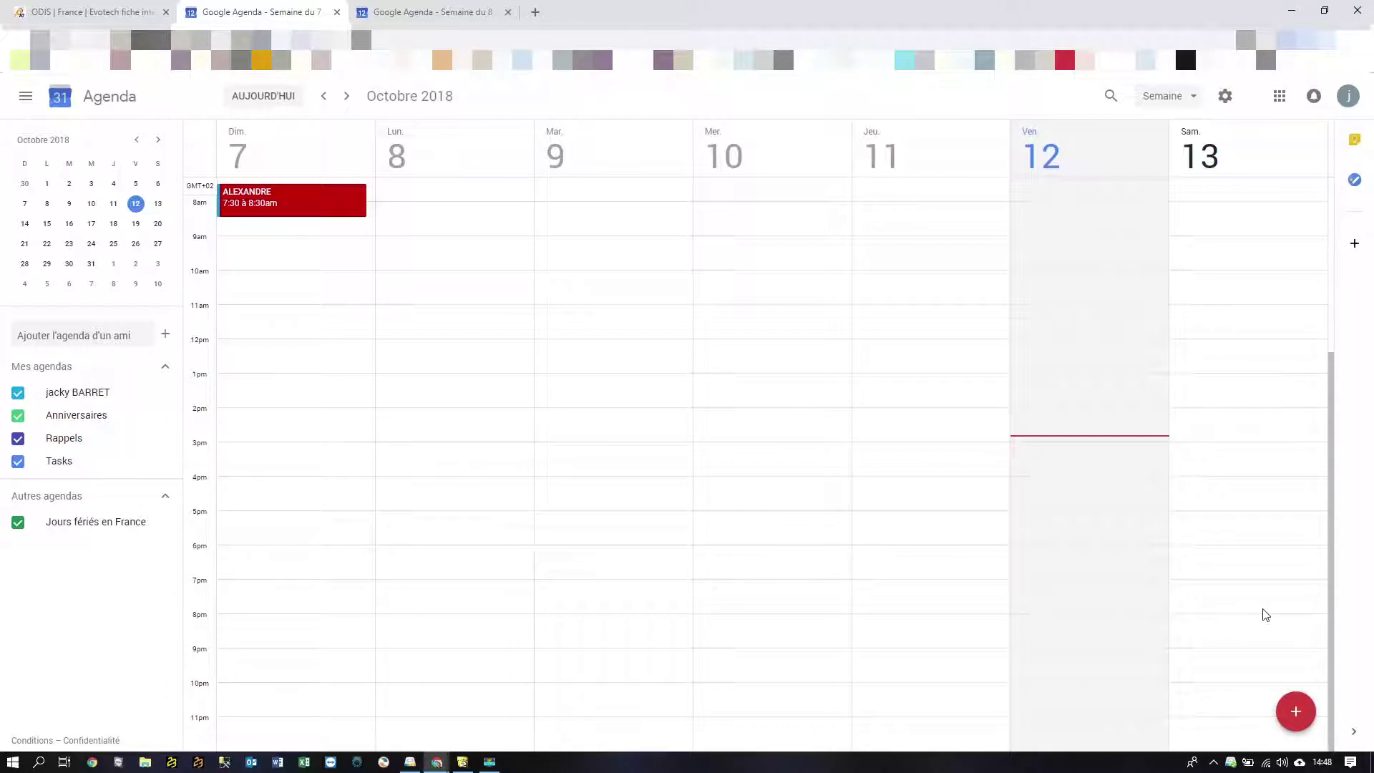
In Evotech-Pro's September 2018 planning, try to move the first technician's closed 3 September intervention to the second technician on 4 September.
key("alt+Tab")
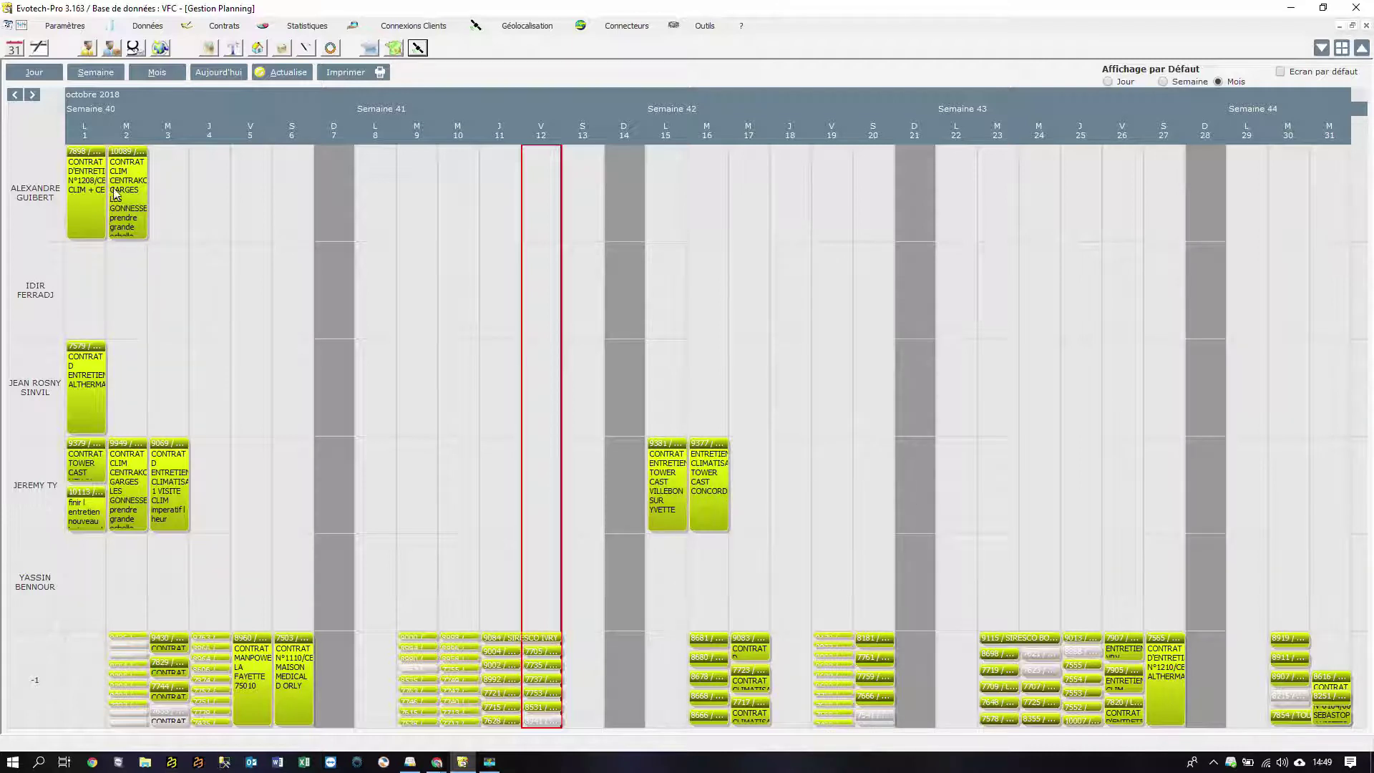
mouse_move(115, 193)
left_click(14, 95)
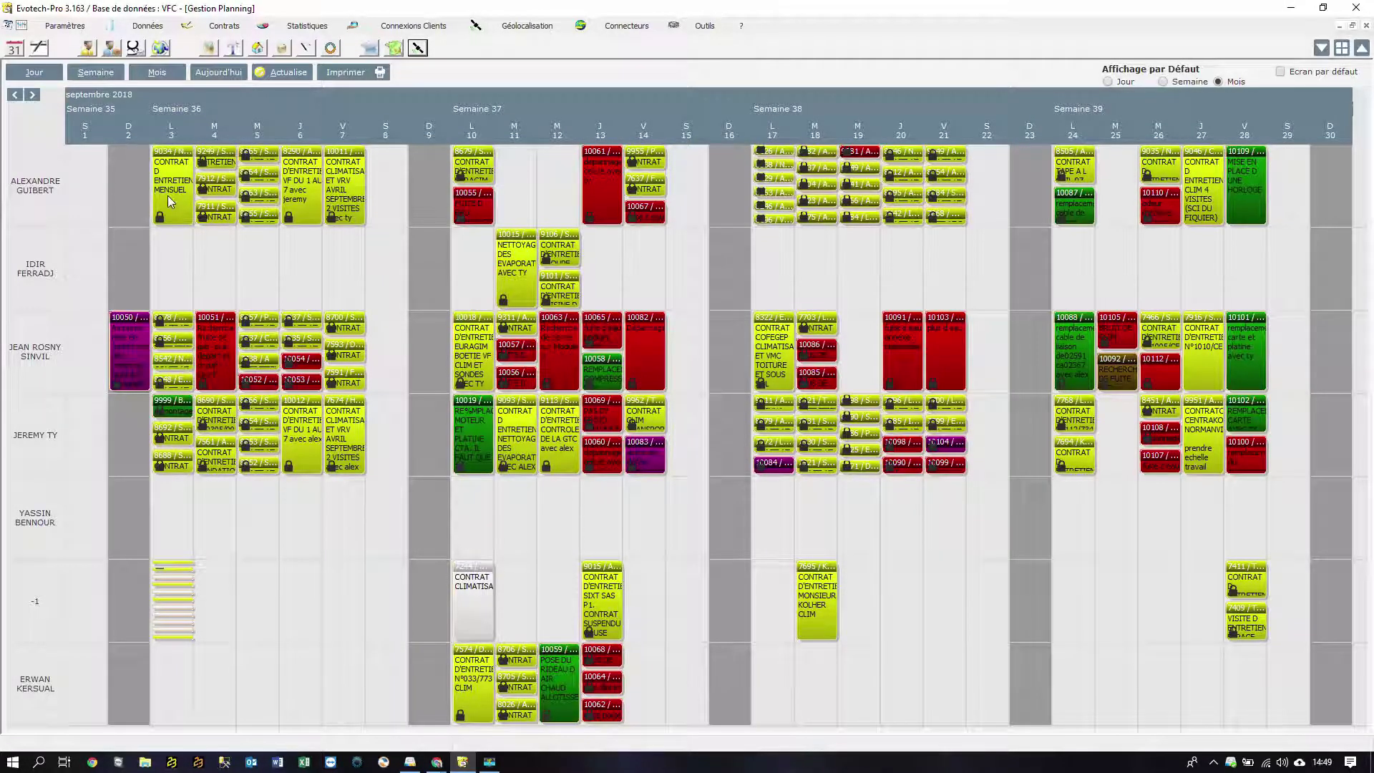
mouse_move(172, 221)
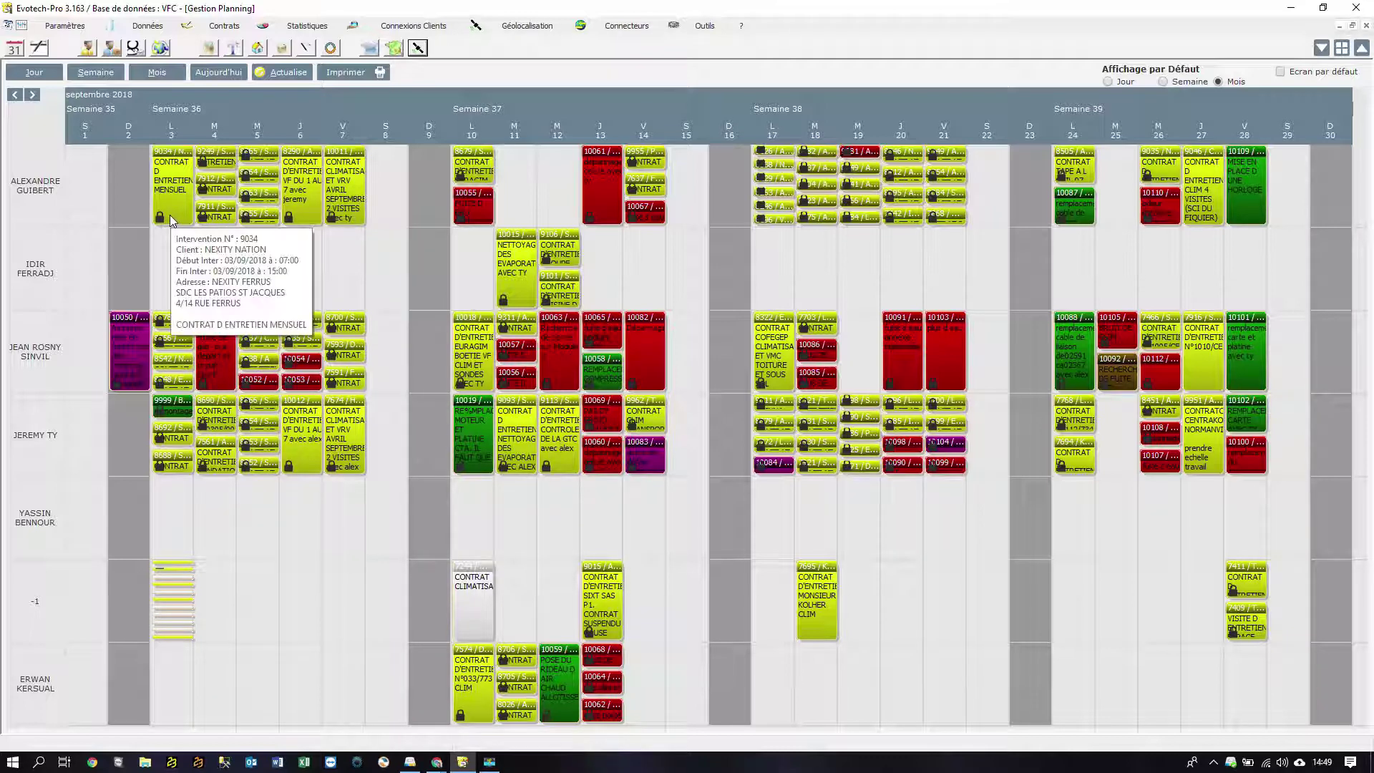
left_click_drag(165, 209, 215, 278)
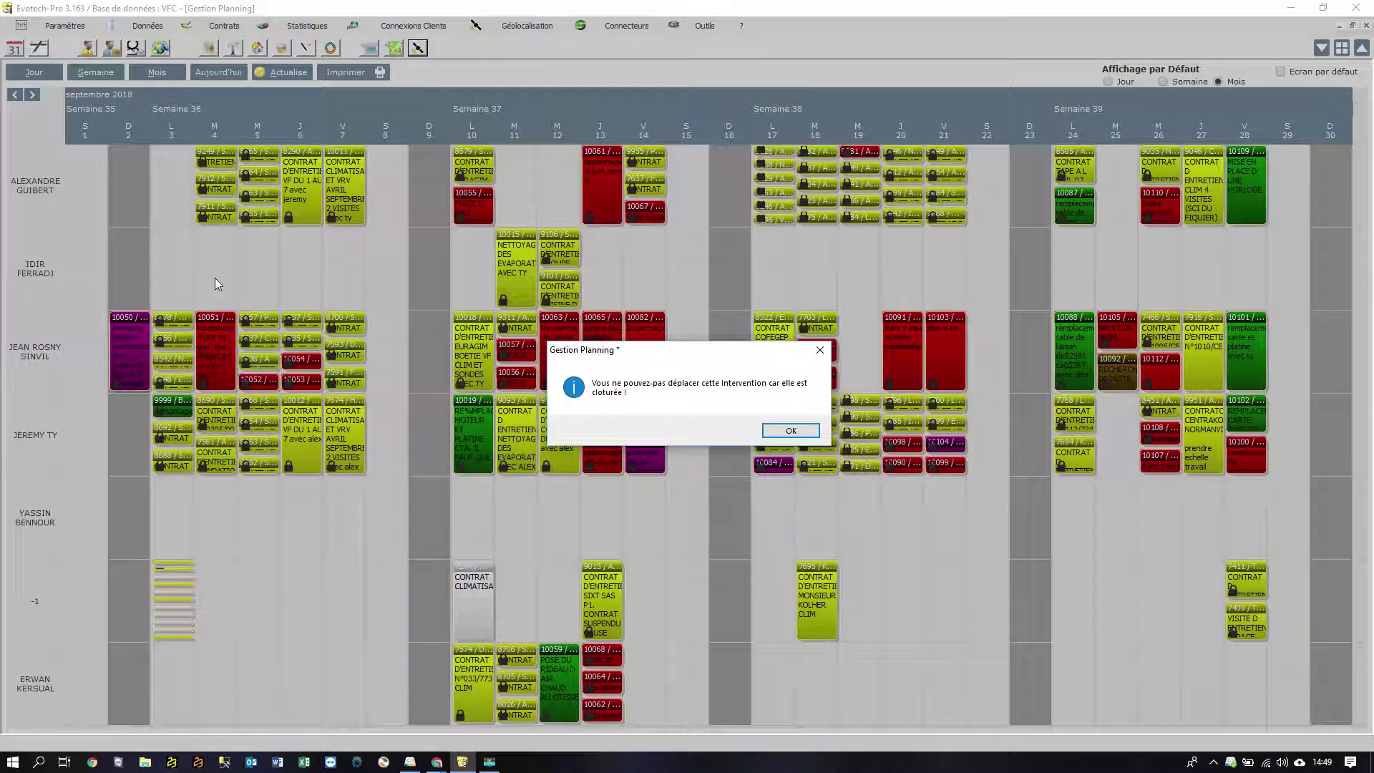
left_click(790, 431)
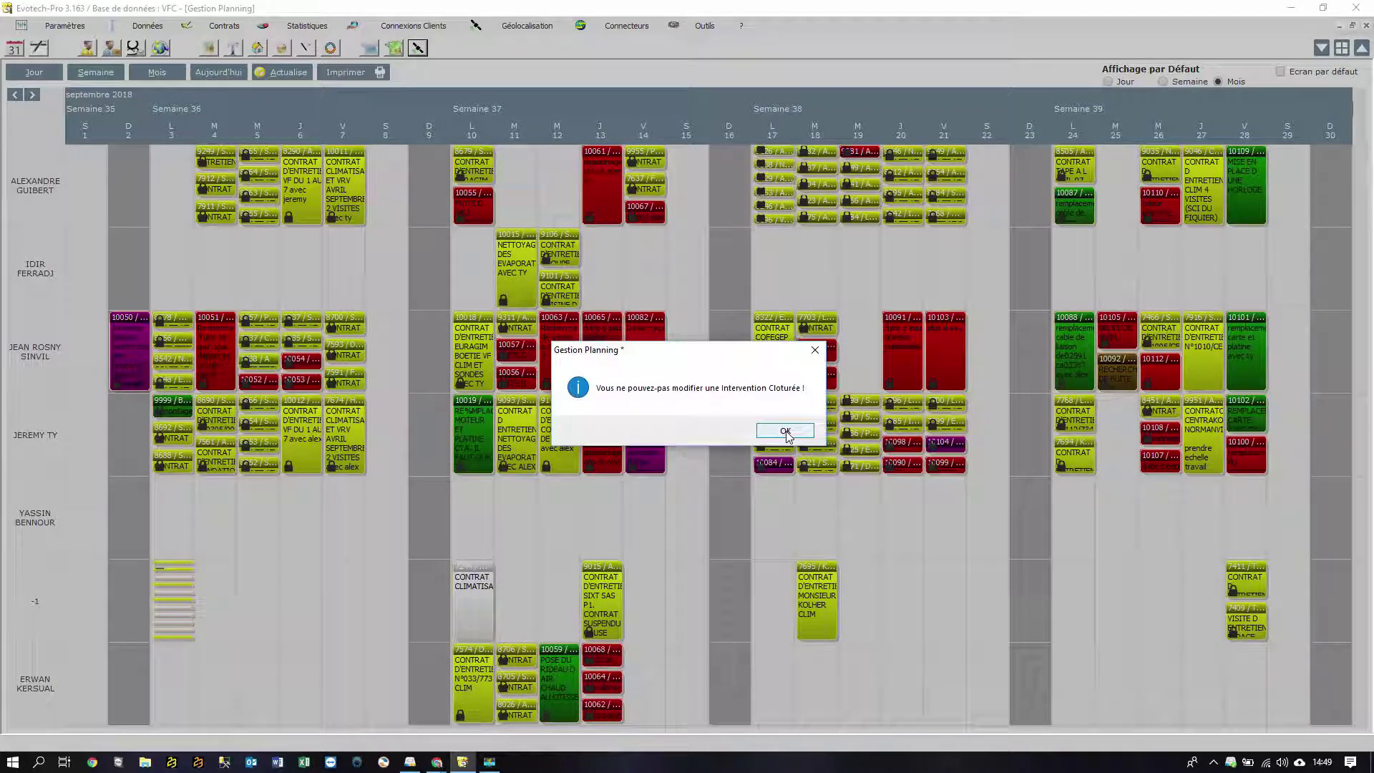
left_click(787, 431)
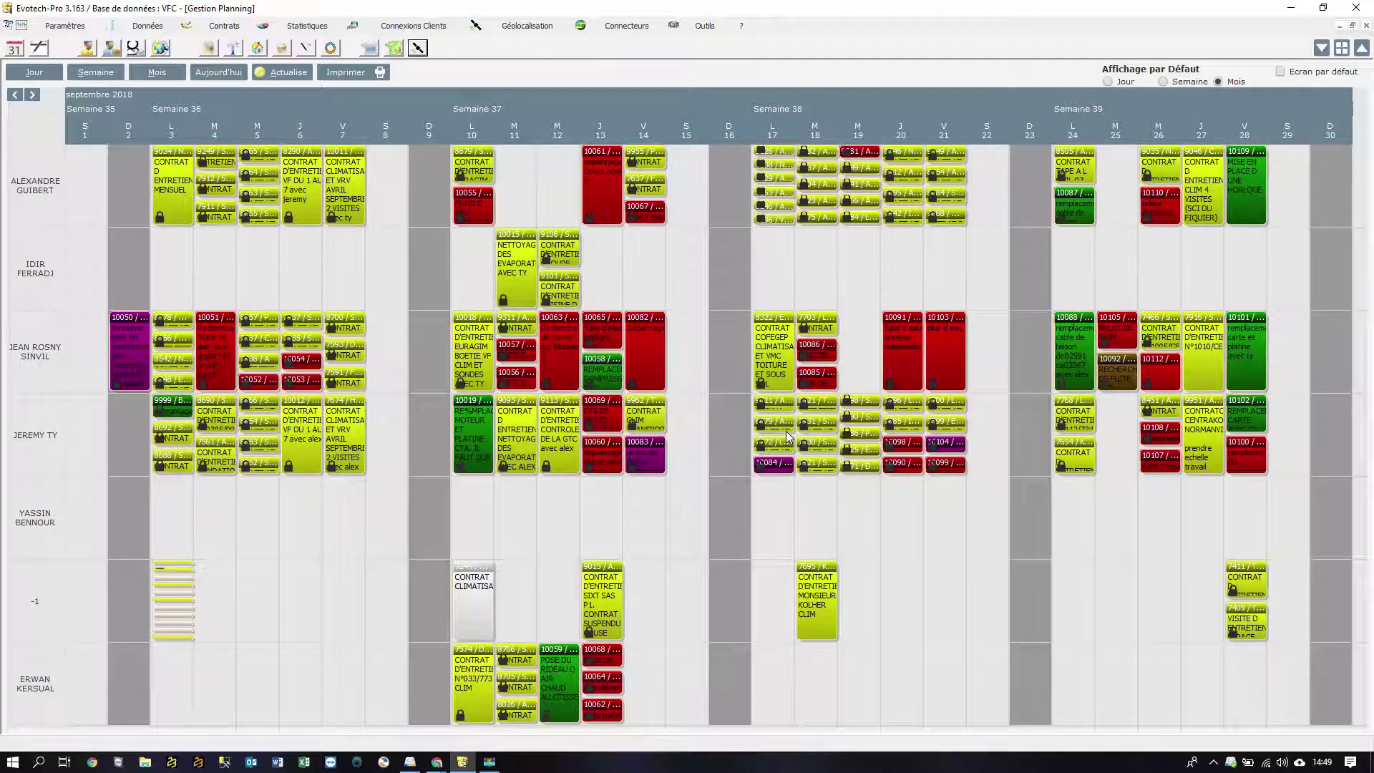